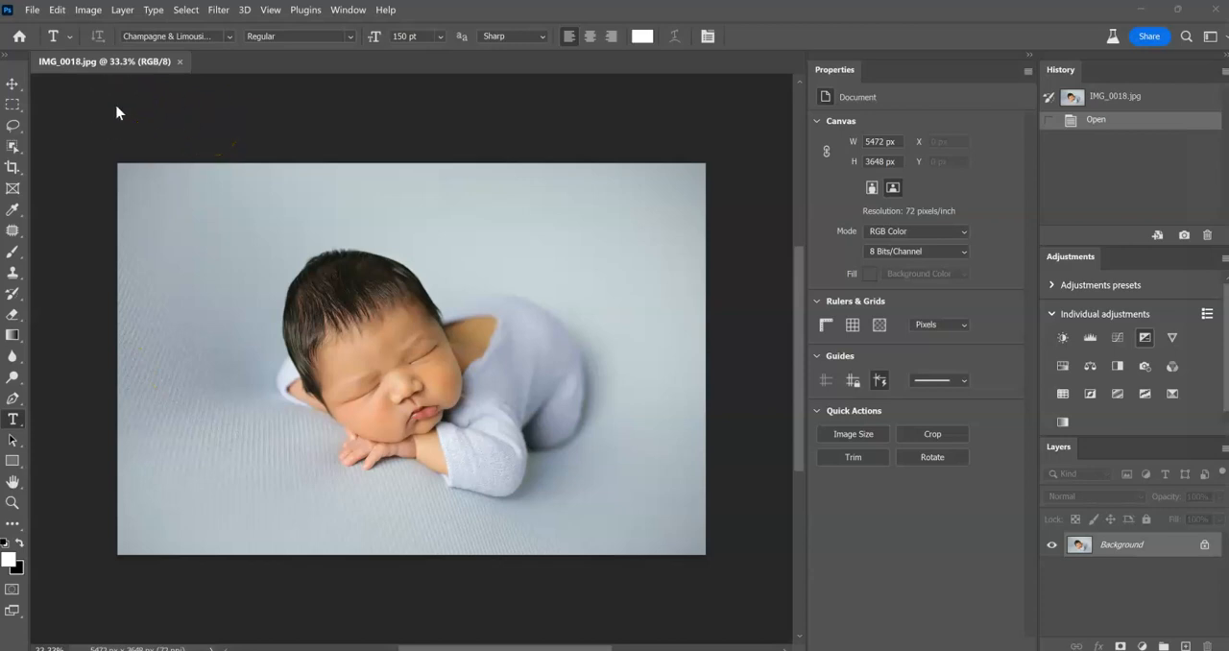
pyautogui.click(57, 9)
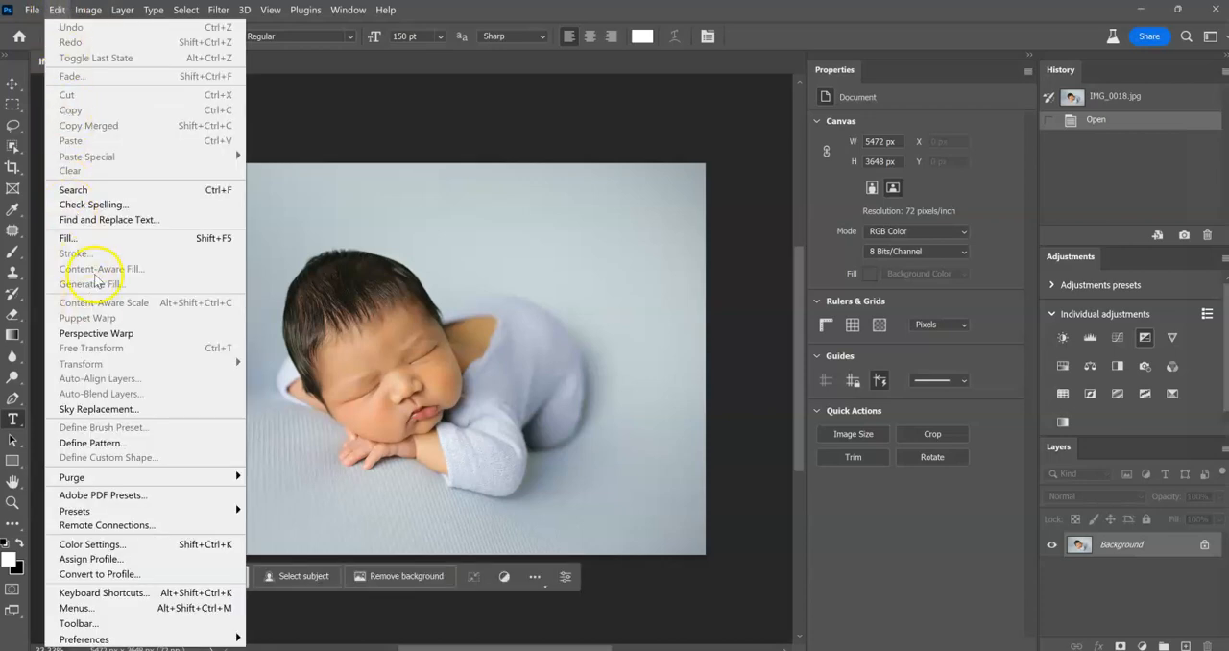
pyautogui.click(620, 12)
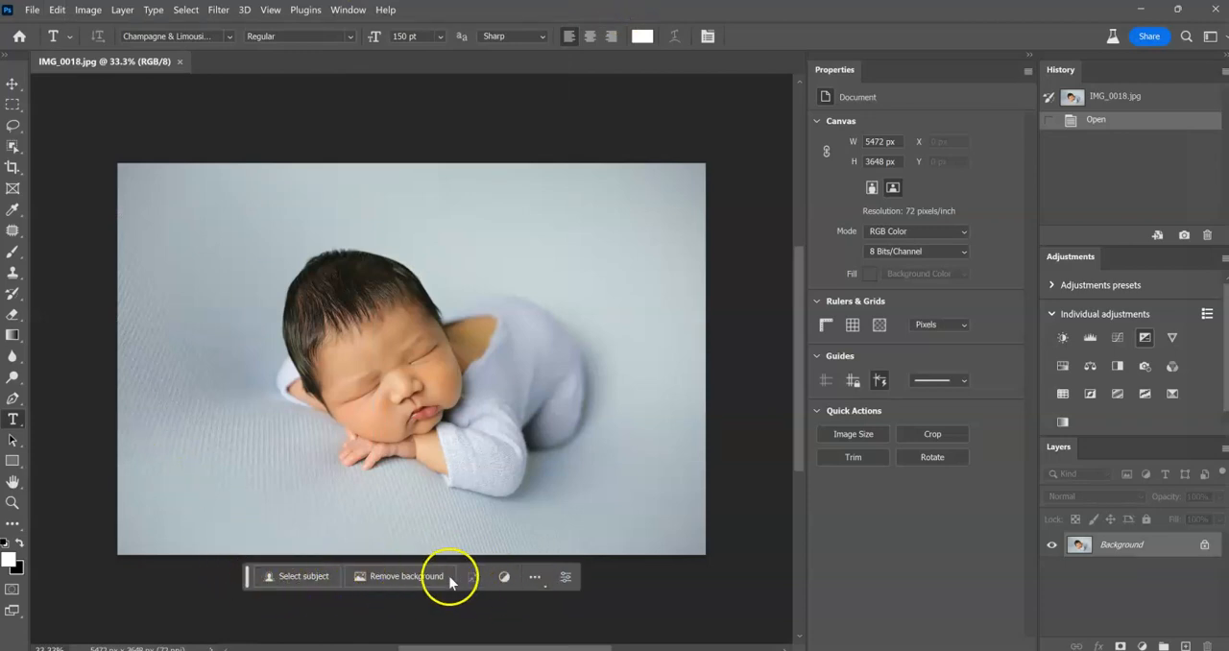
pyautogui.click(341, 9)
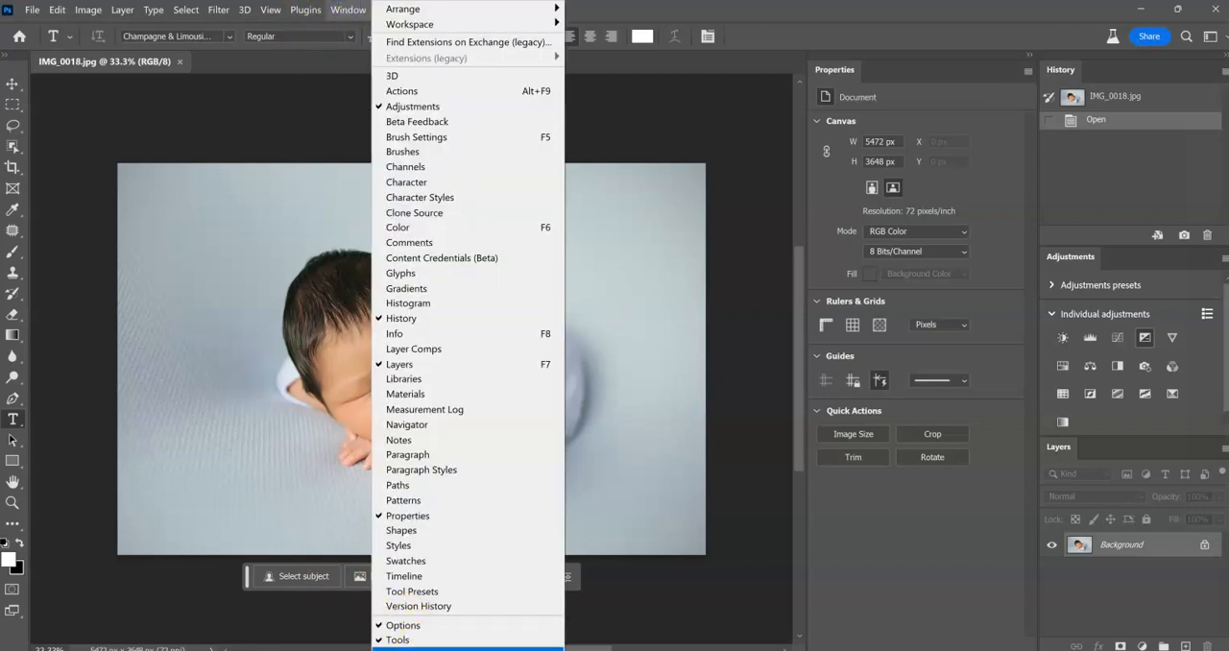
pyautogui.click(629, 9)
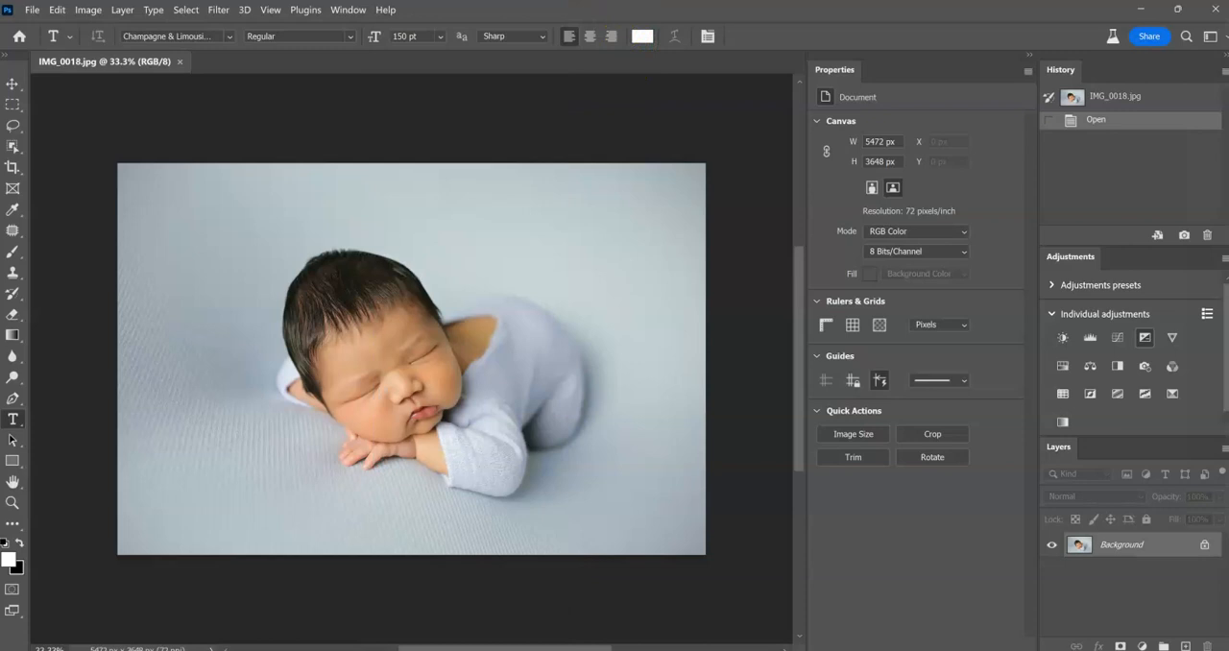
# Move the contextual task bar a little farther below the photo.
pyautogui.moveTo(248, 576); pyautogui.dragTo(240, 607)
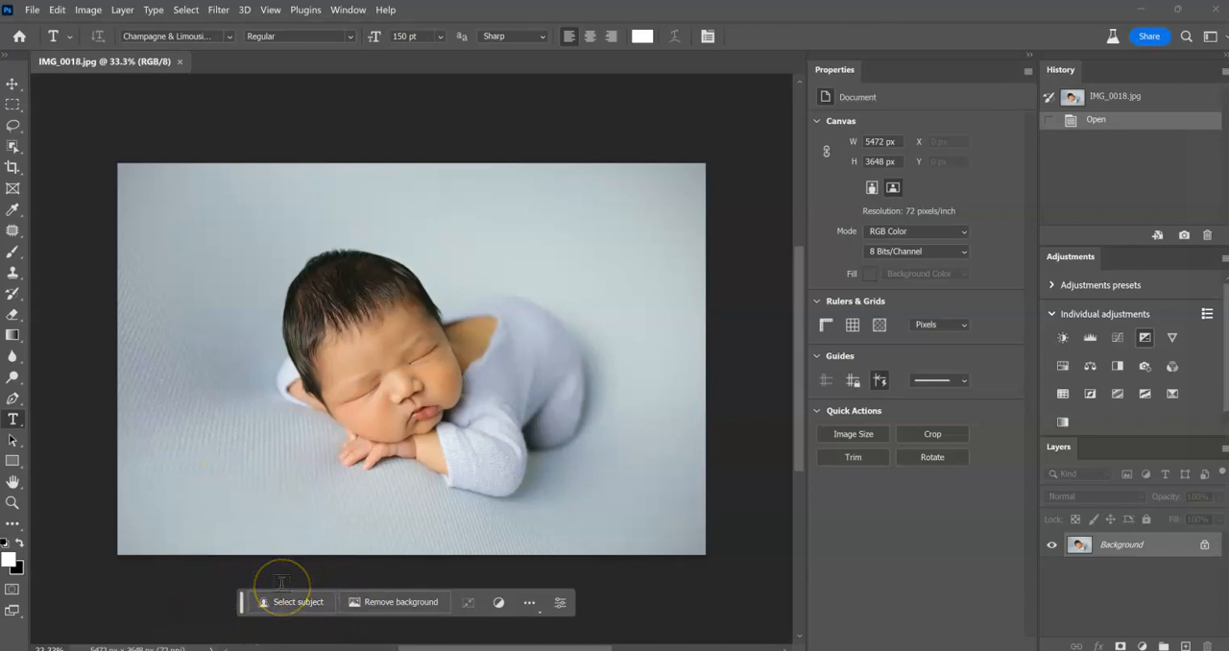
# Draw a rectangular marquee selection over the photo's upper-left corner and deselect it.
pyautogui.click(12, 104)
pyautogui.moveTo(95, 153); pyautogui.dragTo(244, 244)
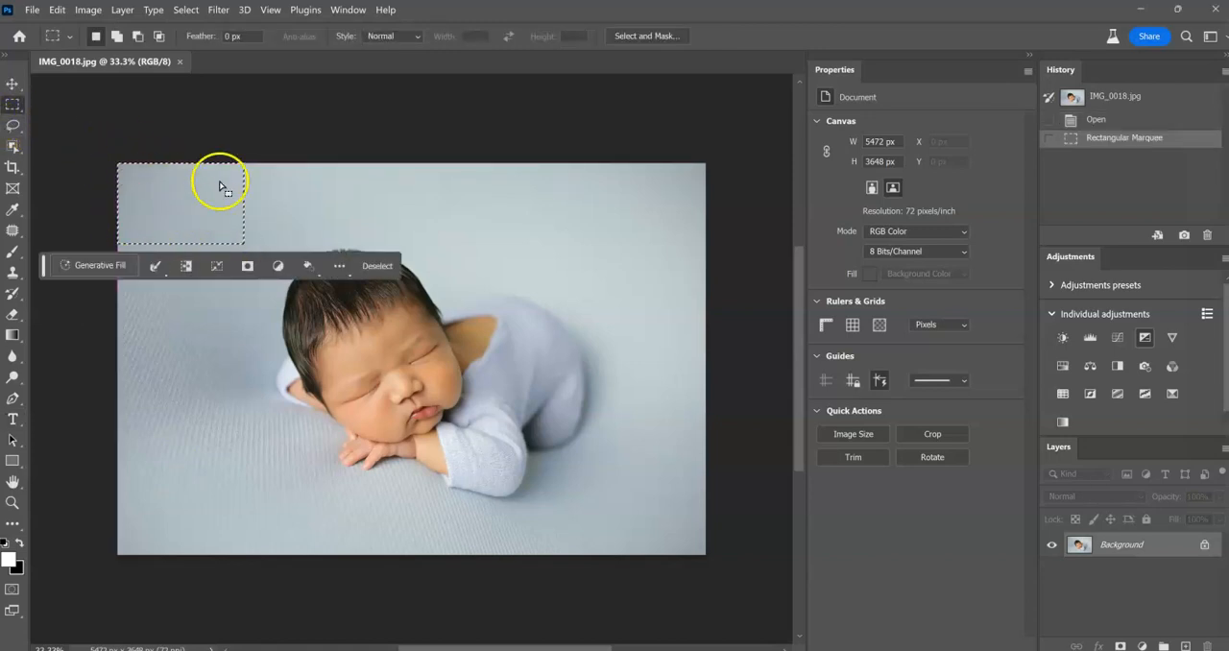
pyautogui.click(57, 179)
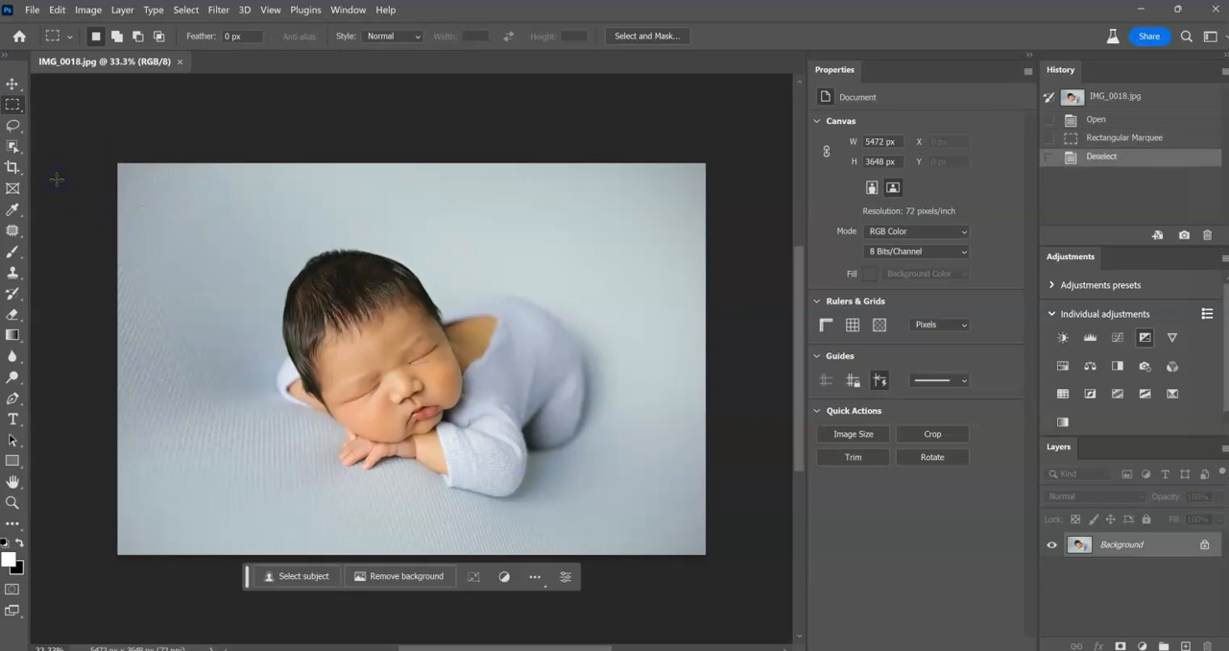
# Draw a small freehand Lasso selection on the backdrop above the baby and deselect it.
pyautogui.press('l')
pyautogui.click(220, 208)
pyautogui.moveTo(220, 208)
pyautogui.mouseDown()
pyautogui.moveTo(228, 289)
pyautogui.moveTo(232, 206)
pyautogui.mouseUp()
pyautogui.click(220, 237)
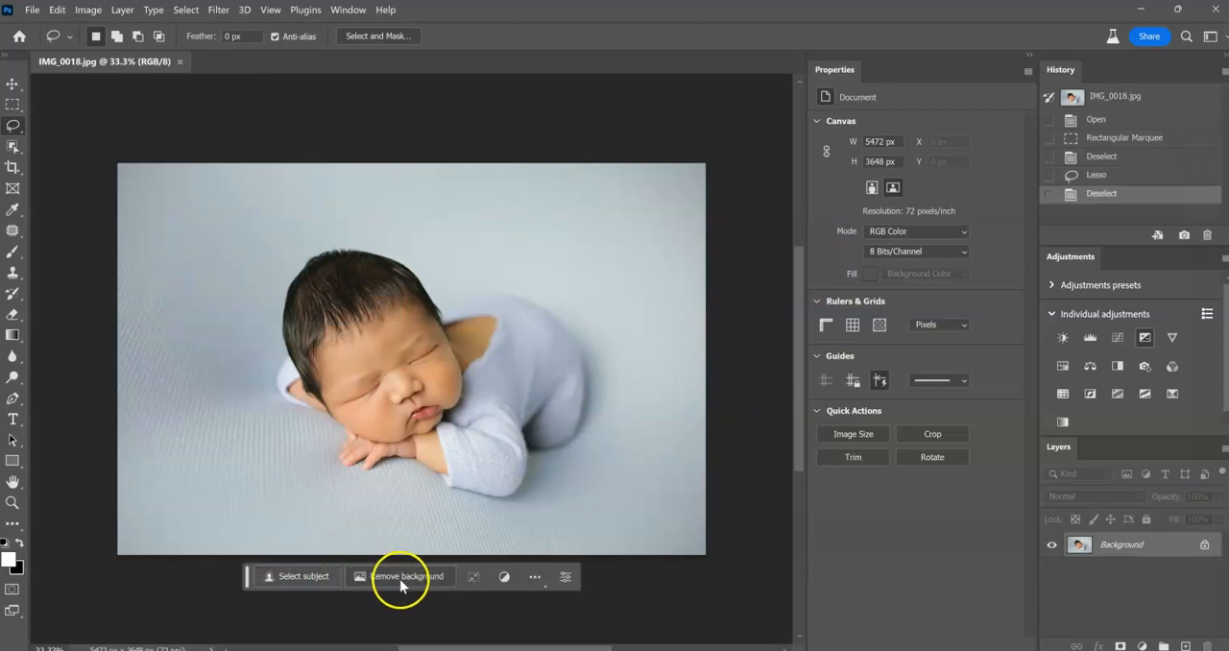
# Select the baby with Select Subject and invert the selection to the backdrop.
pyautogui.click(309, 580)
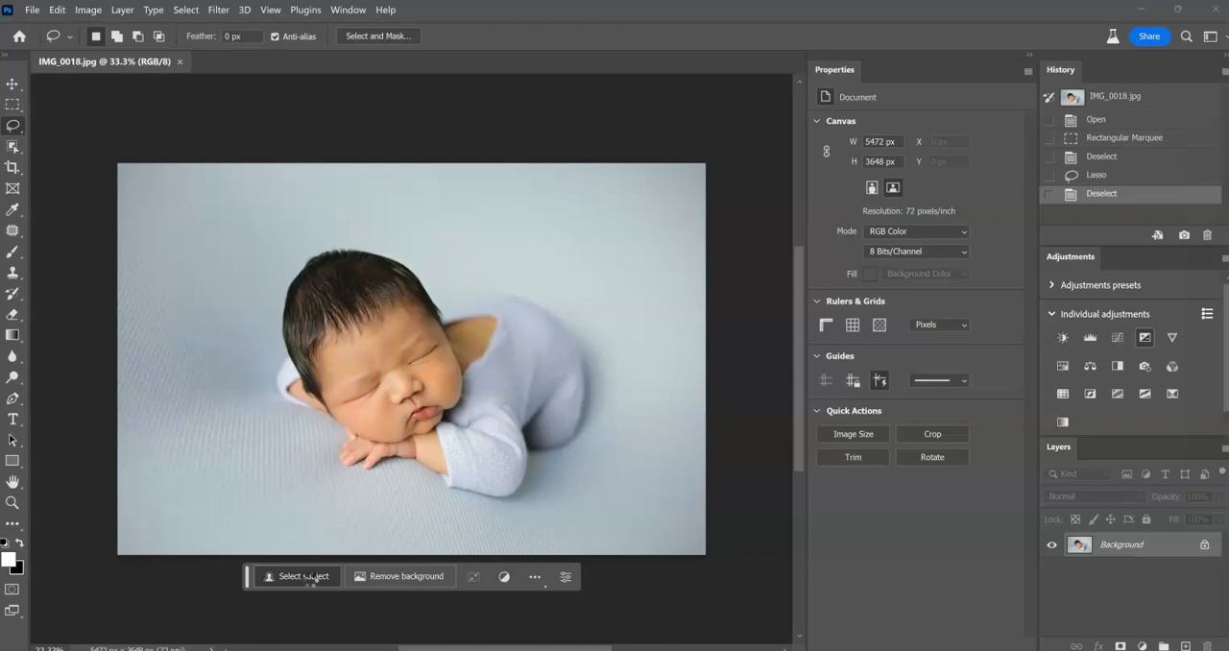
pyautogui.click(309, 577)
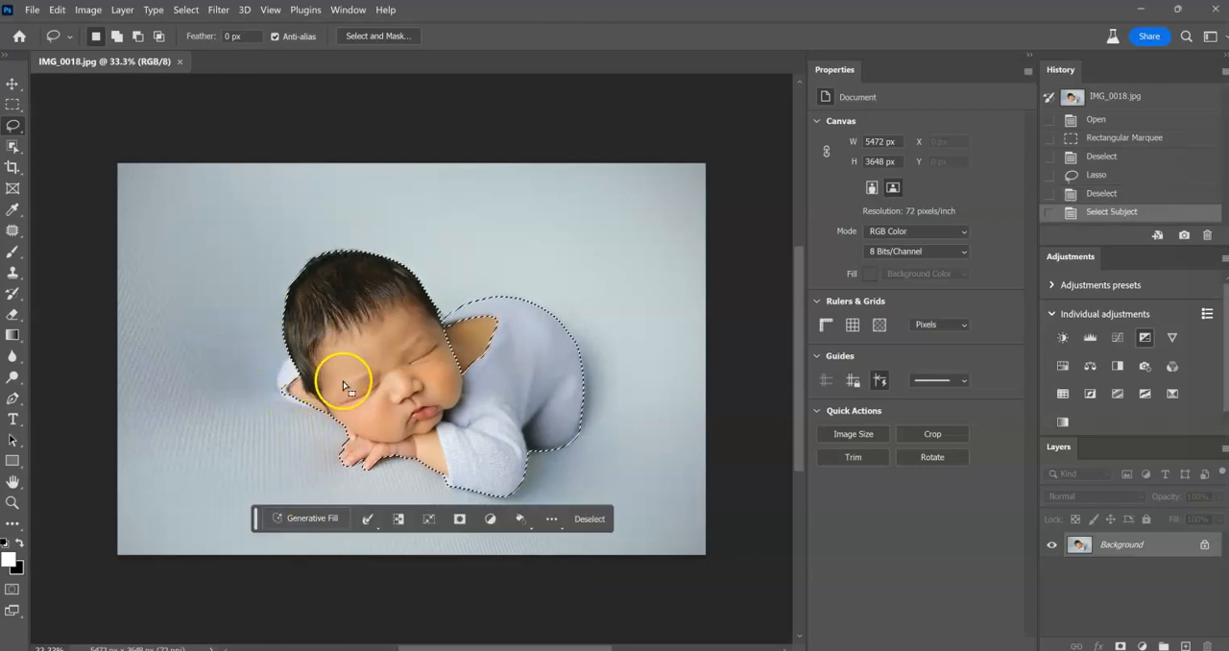
pyautogui.click(400, 522)
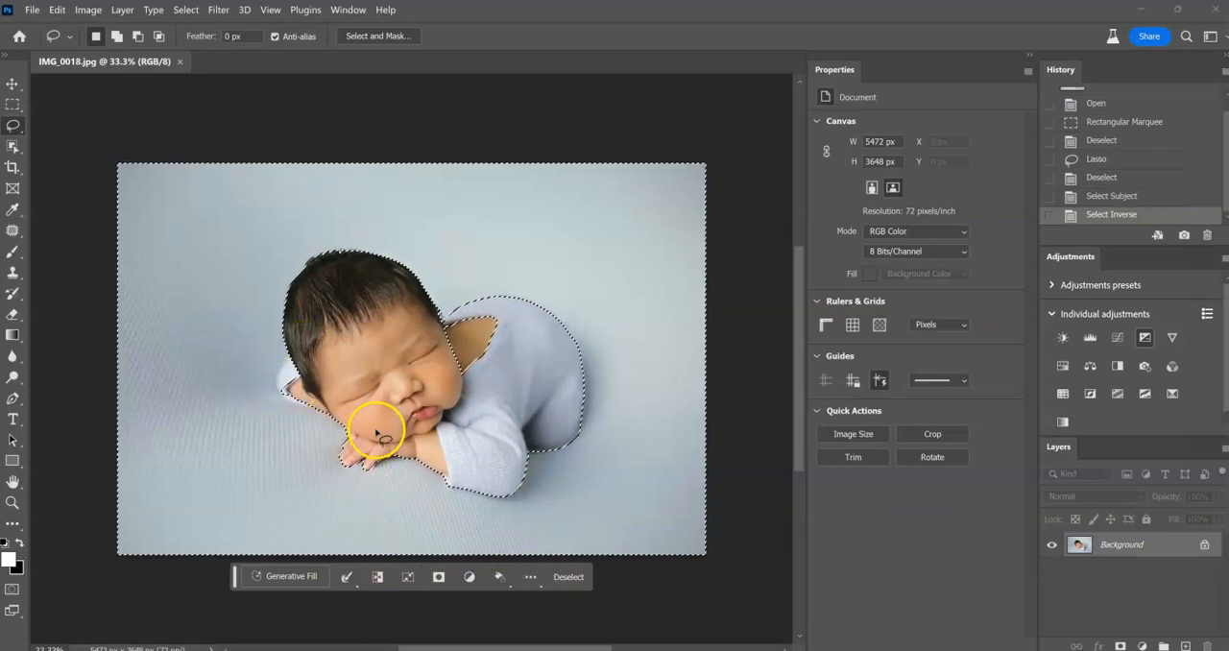
# Open the backdrop selection in Select and Mask, cancel without changes, and deselect.
pyautogui.click(350, 580)
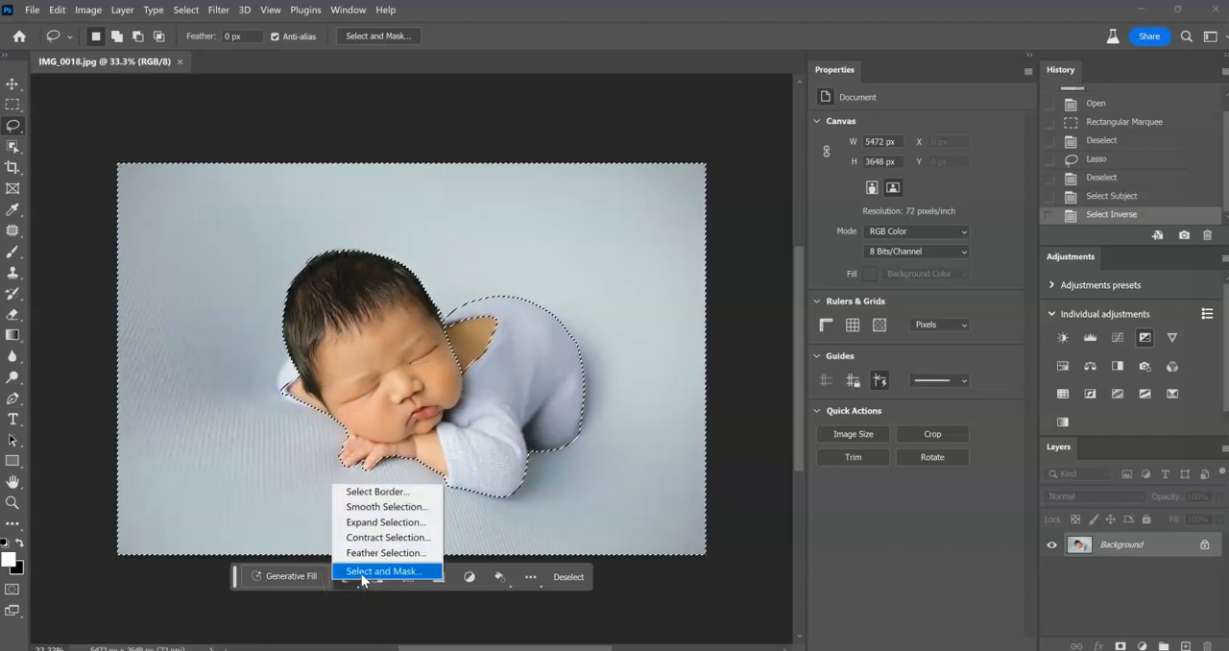
pyautogui.click(365, 572)
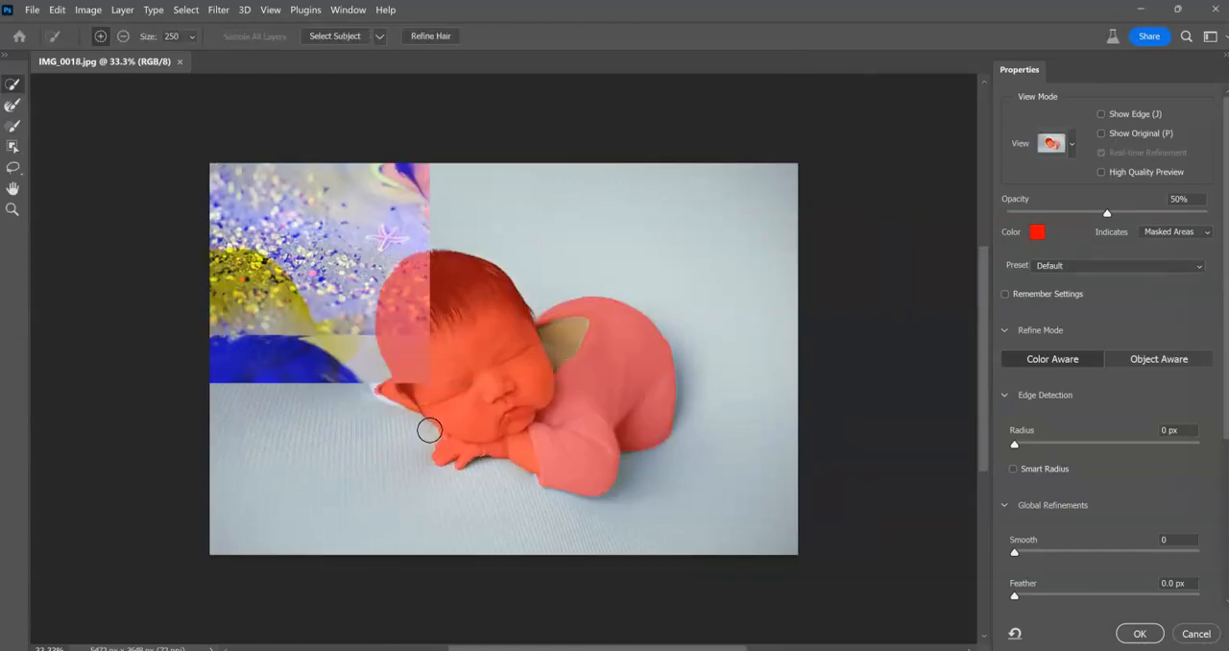
pyautogui.click(413, 290)
pyautogui.click(1196, 633)
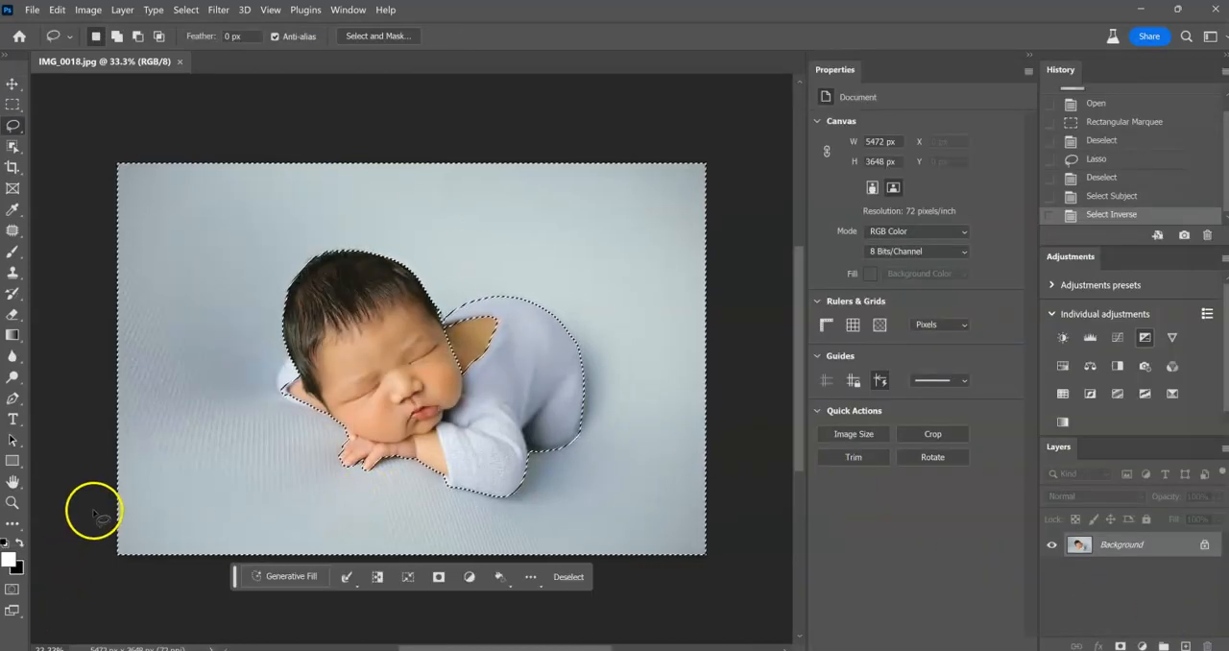
pyautogui.click(72, 490)
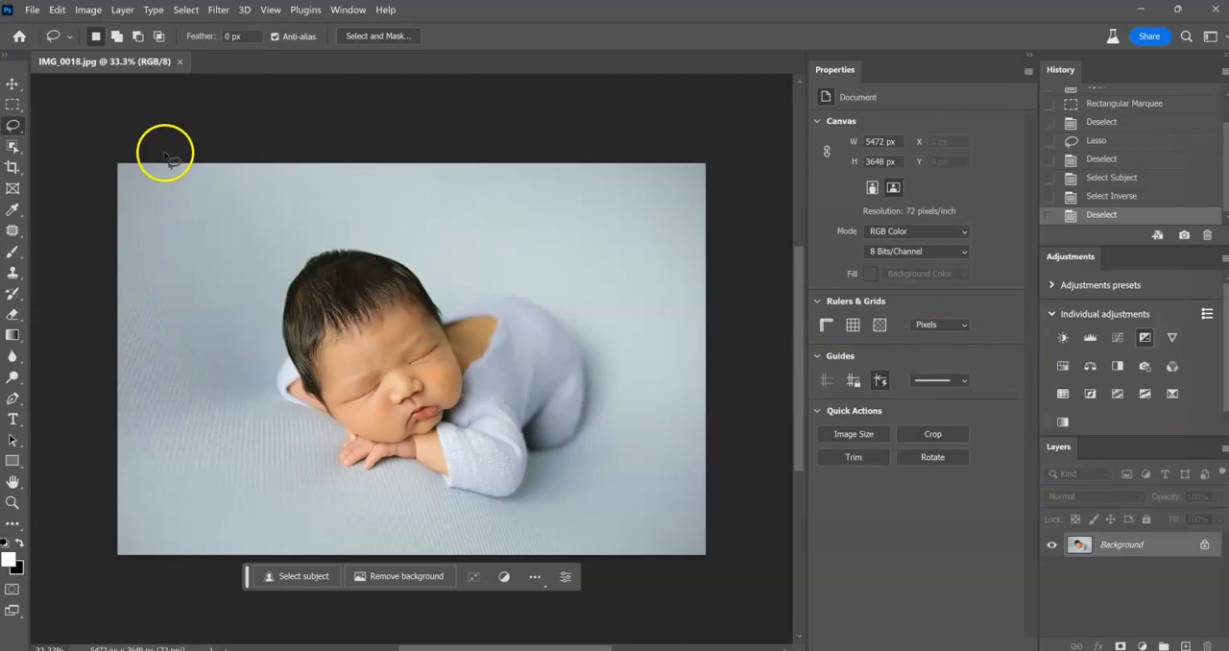
# Run Select Subject on the baby again and invert the selection so the backdrop is selected.
pyautogui.click(311, 576)
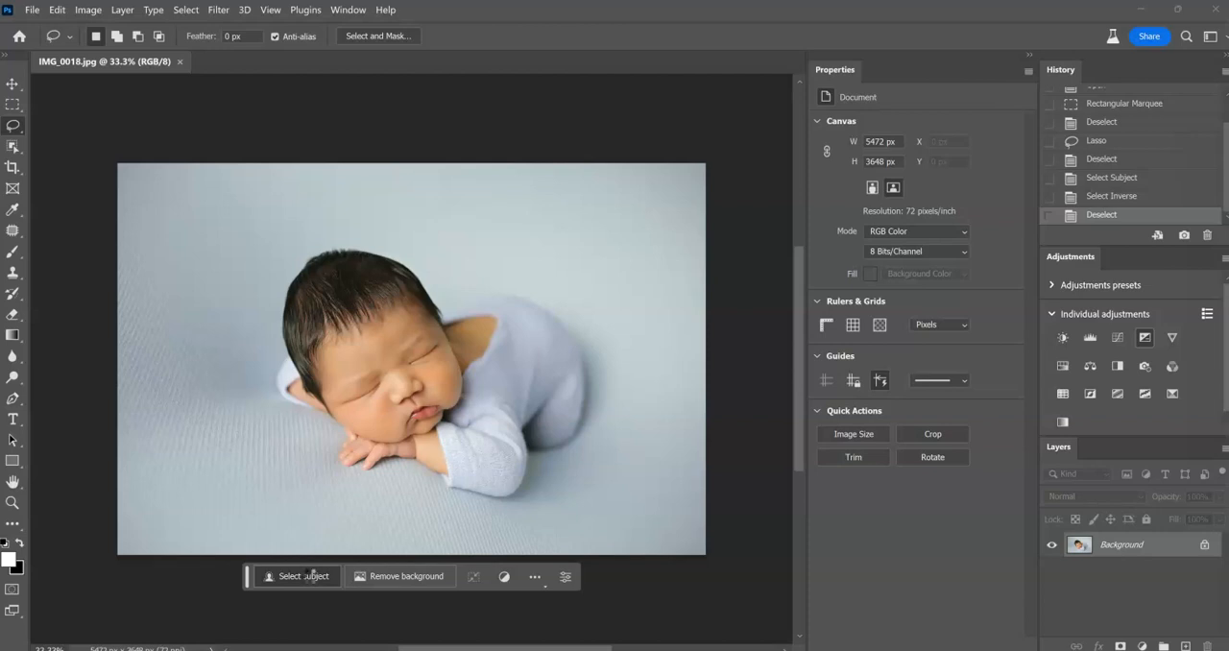
pyautogui.click(304, 577)
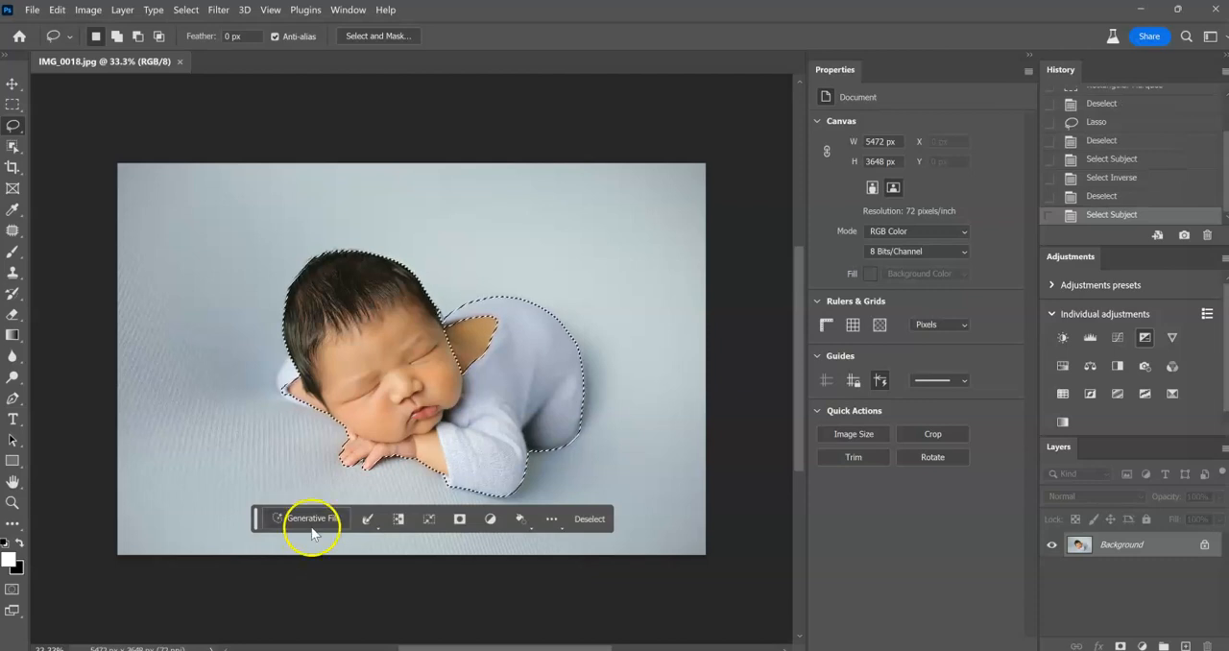
pyautogui.click(396, 520)
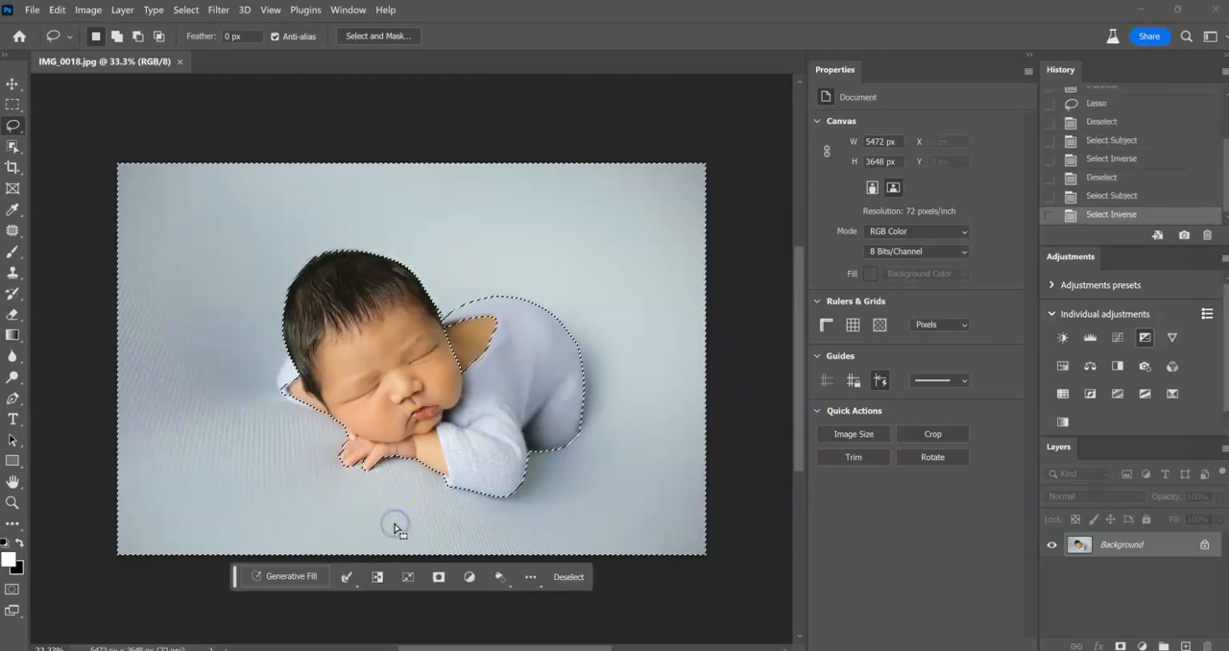
# In Select and Mask, subtract the missed sleeve beside the baby's head from the backdrop selection with the Brush at size 200.
pyautogui.click(349, 577)
pyautogui.click(371, 563)
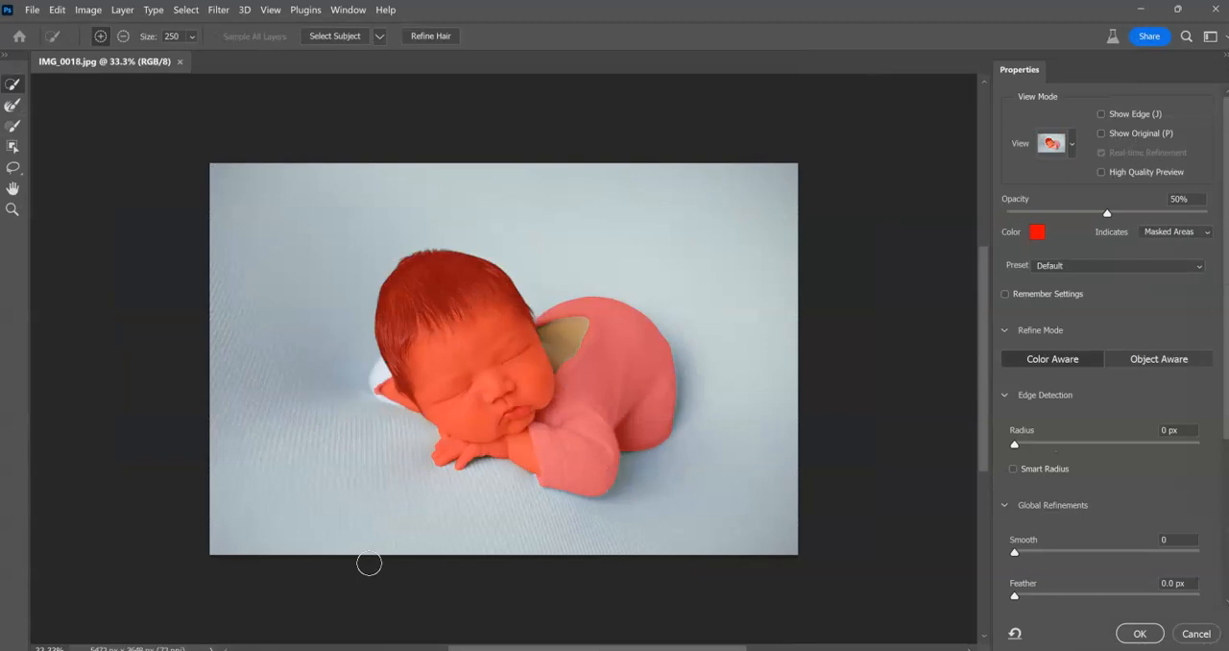
pyautogui.press('b')
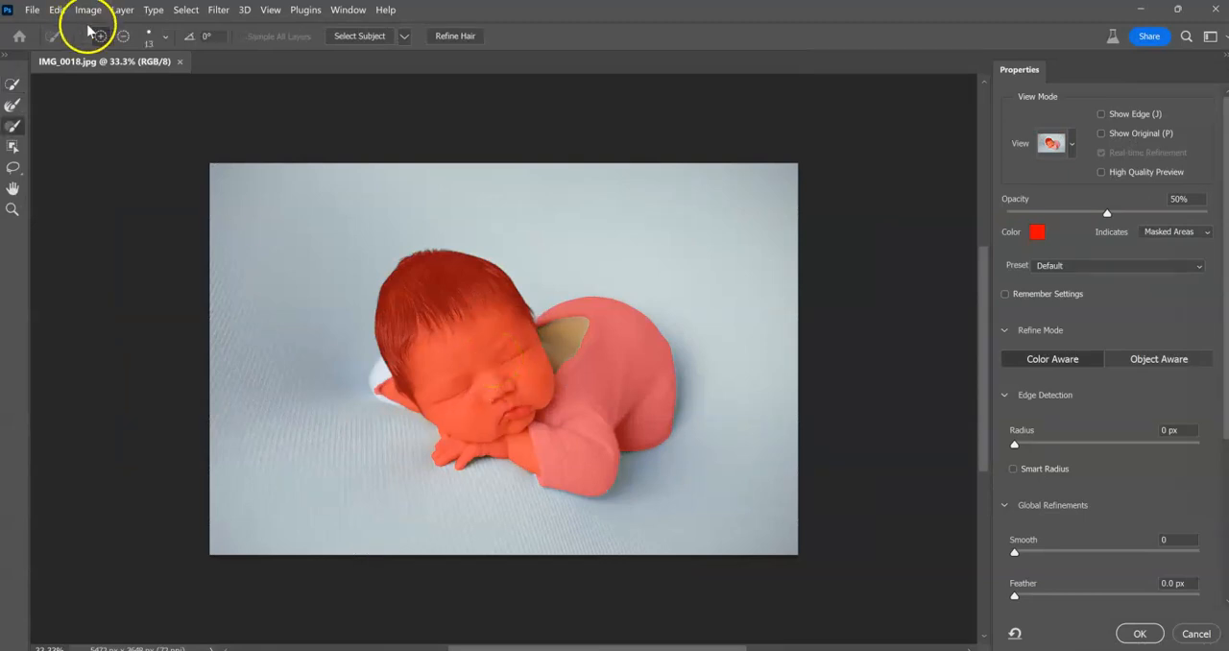
pyautogui.click(122, 36)
pyautogui.moveTo(406, 377); pyautogui.dragTo(388, 374)
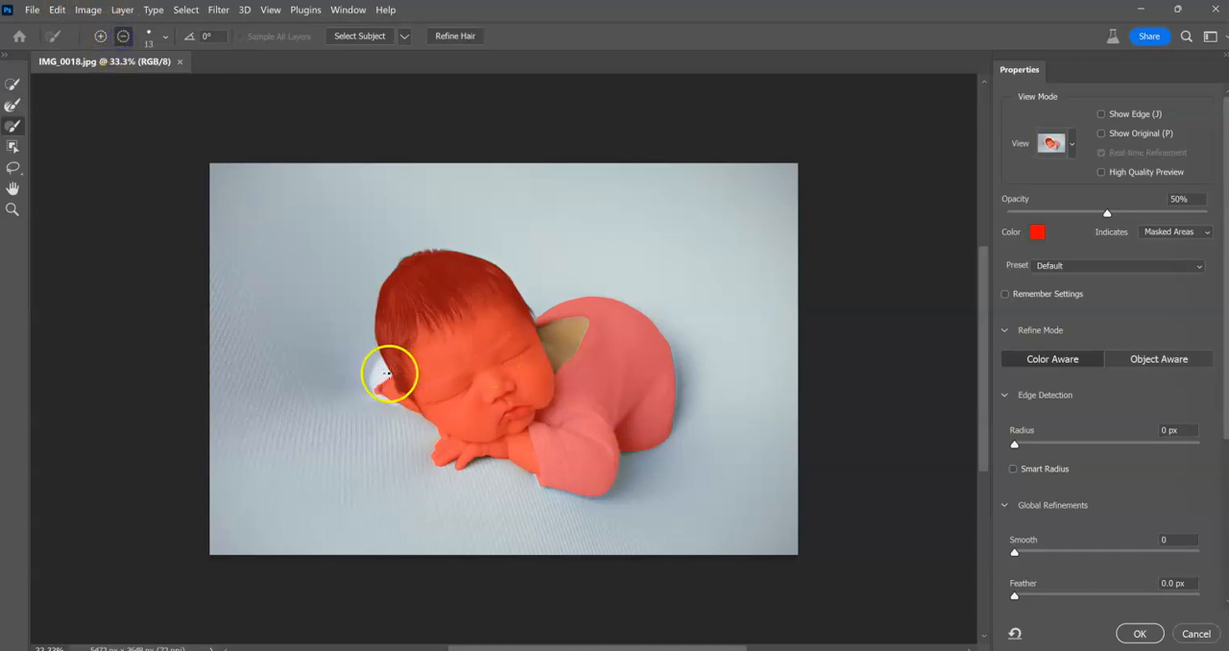
pyautogui.press(']')
pyautogui.press(']')
pyautogui.press(']')
pyautogui.press(']')
pyautogui.press(']')
pyautogui.press(']')
pyautogui.press(']')
pyautogui.press(']')
pyautogui.press(']')
pyautogui.press(']')
pyautogui.press(']')
pyautogui.press(']')
pyautogui.press(']')
pyautogui.moveTo(389, 374)
pyautogui.mouseDown()
pyautogui.moveTo(379, 379)
pyautogui.moveTo(408, 397)
pyautogui.moveTo(387, 387)
pyautogui.moveTo(390, 359)
pyautogui.moveTo(377, 392)
pyautogui.mouseUp()
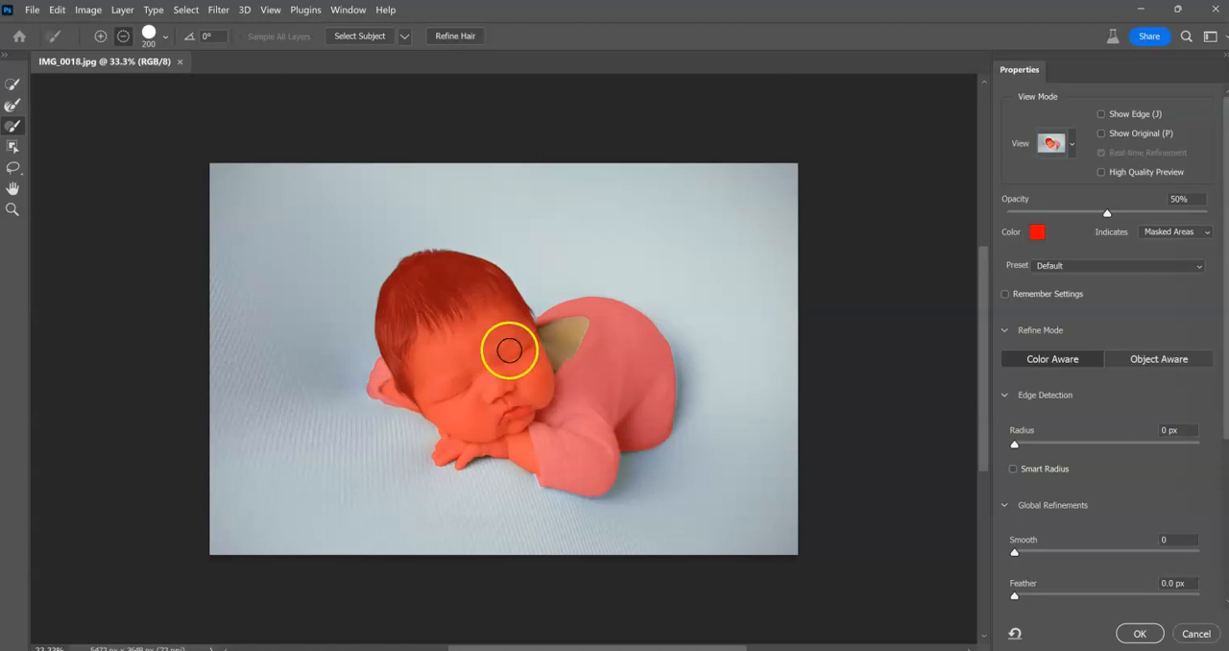
# Brush the baby's bare upper back and the front sleeve edge out of the backdrop selection.
pyautogui.moveTo(535, 349)
pyautogui.mouseDown()
pyautogui.moveTo(585, 322)
pyautogui.moveTo(555, 346)
pyautogui.moveTo(579, 352)
pyautogui.moveTo(585, 324)
pyautogui.moveTo(549, 375)
pyautogui.moveTo(564, 367)
pyautogui.mouseUp()
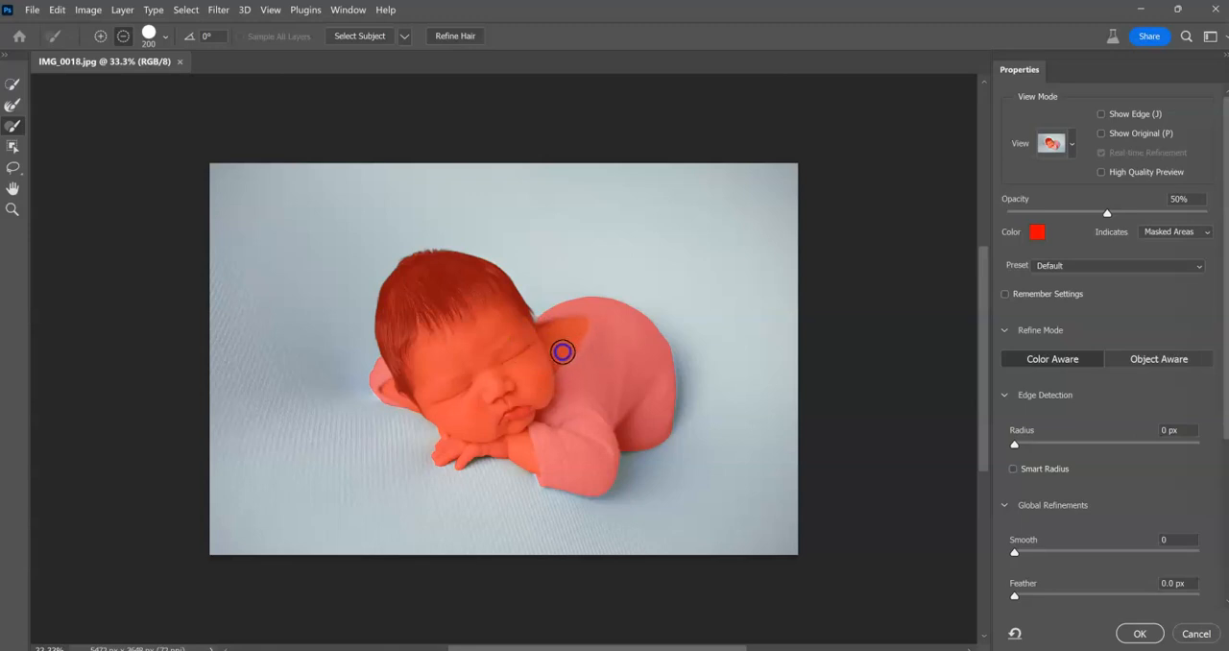
pyautogui.moveTo(562, 352); pyautogui.dragTo(560, 347)
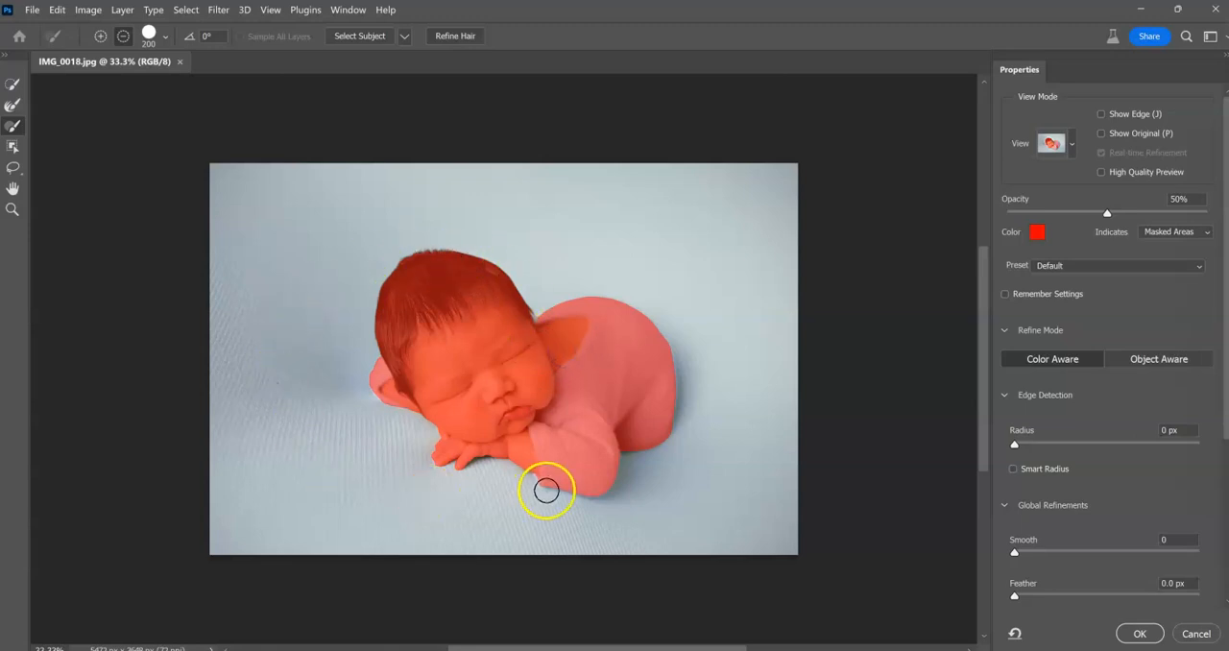
pyautogui.moveTo(546, 491); pyautogui.dragTo(434, 394)
# Touch up the mask on the sleeve beside the head with the brush at size 125 and apply the refined selection.
pyautogui.press('[')
pyautogui.press('[')
pyautogui.press('[')
pyautogui.click(382, 384)
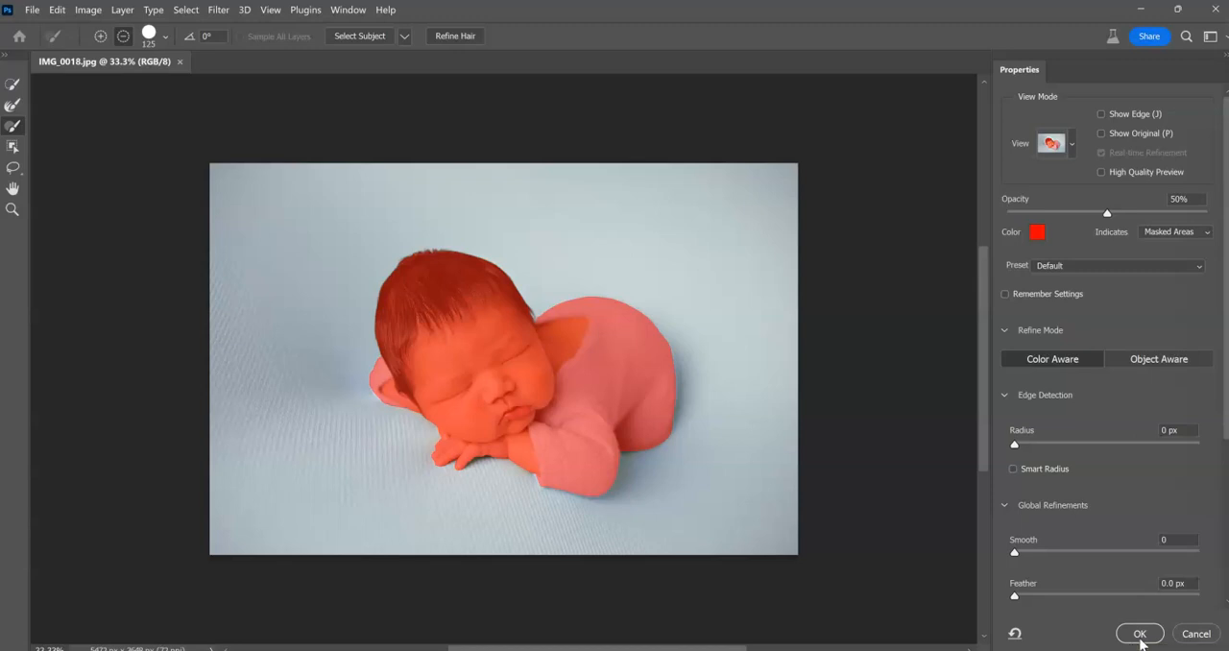
pyautogui.click(1140, 636)
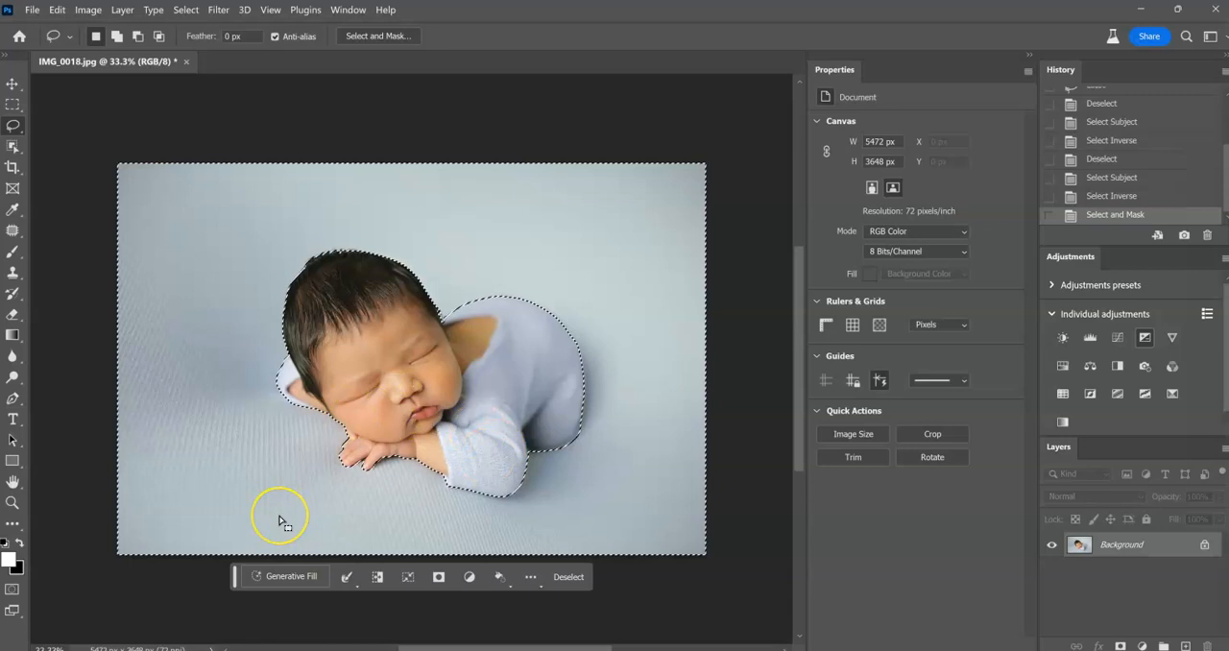
# Generate a new background in the selected area with Generative Fill using the prompt "beach".
pyautogui.click(289, 578)
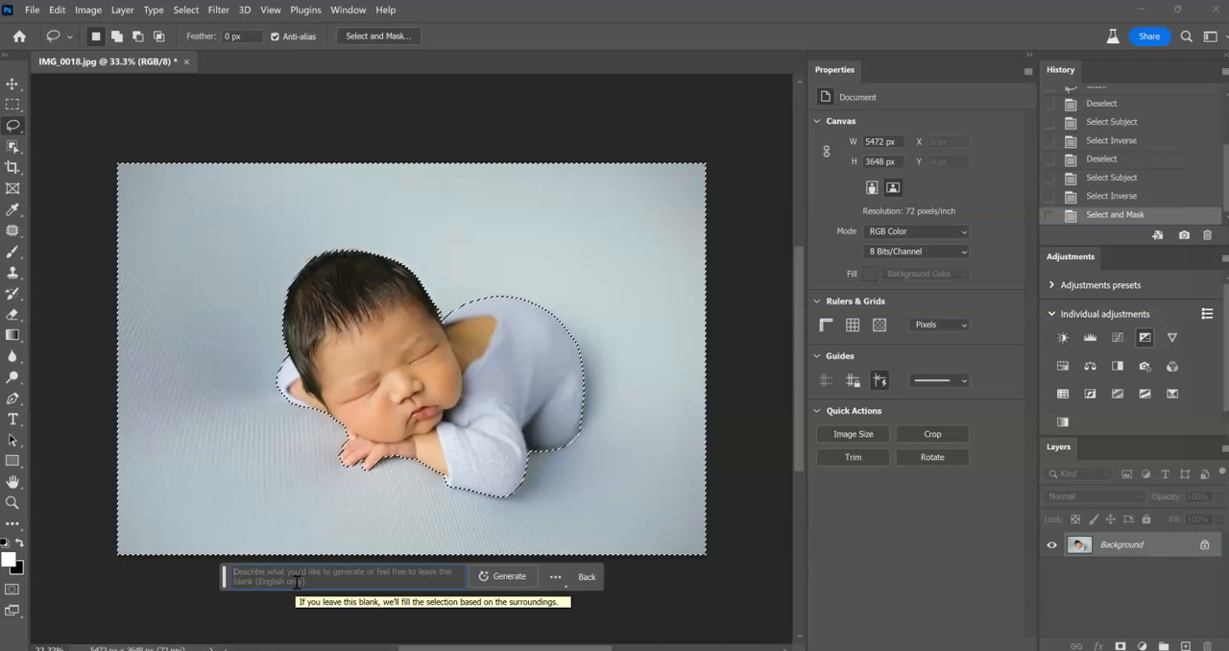
pyautogui.write('beach')
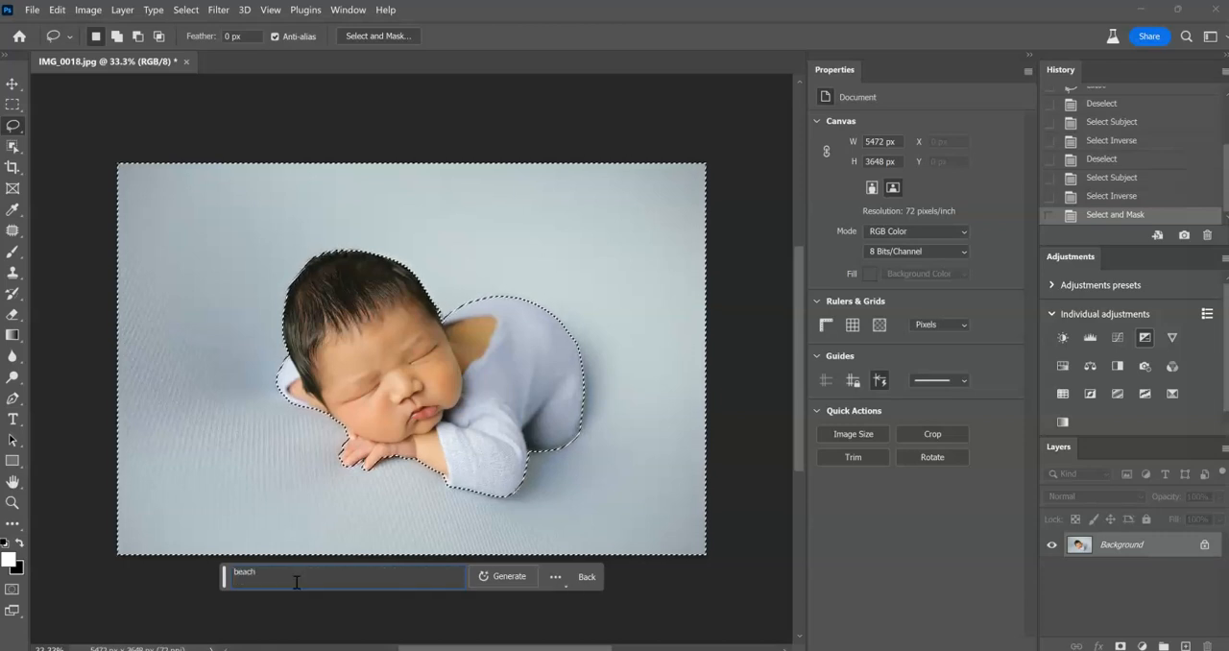
pyautogui.click(515, 577)
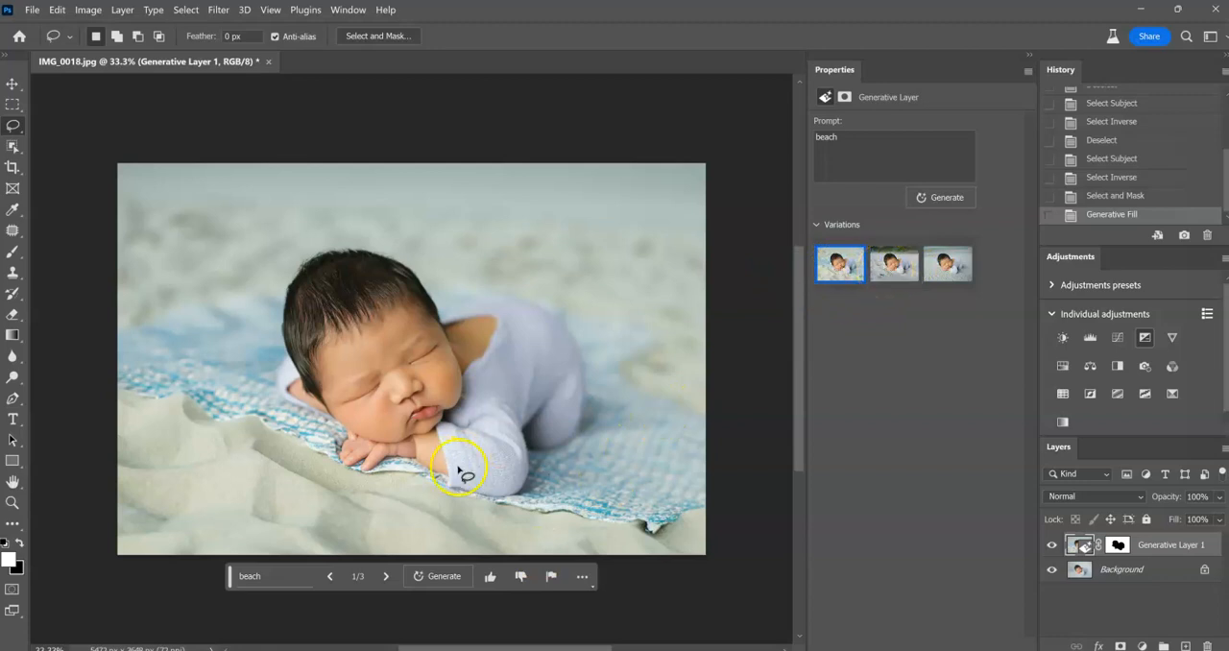
# Compare the beach variations, choose the third one, and create and show a new document from that state.
pyautogui.click(900, 270)
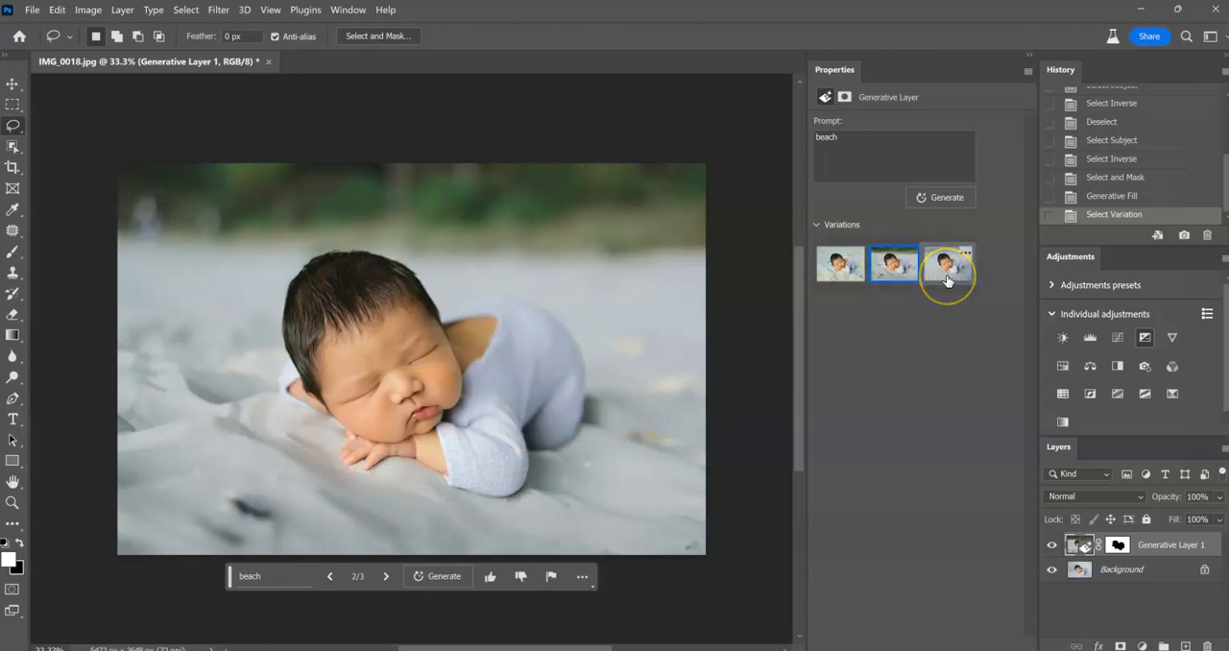
pyautogui.click(945, 262)
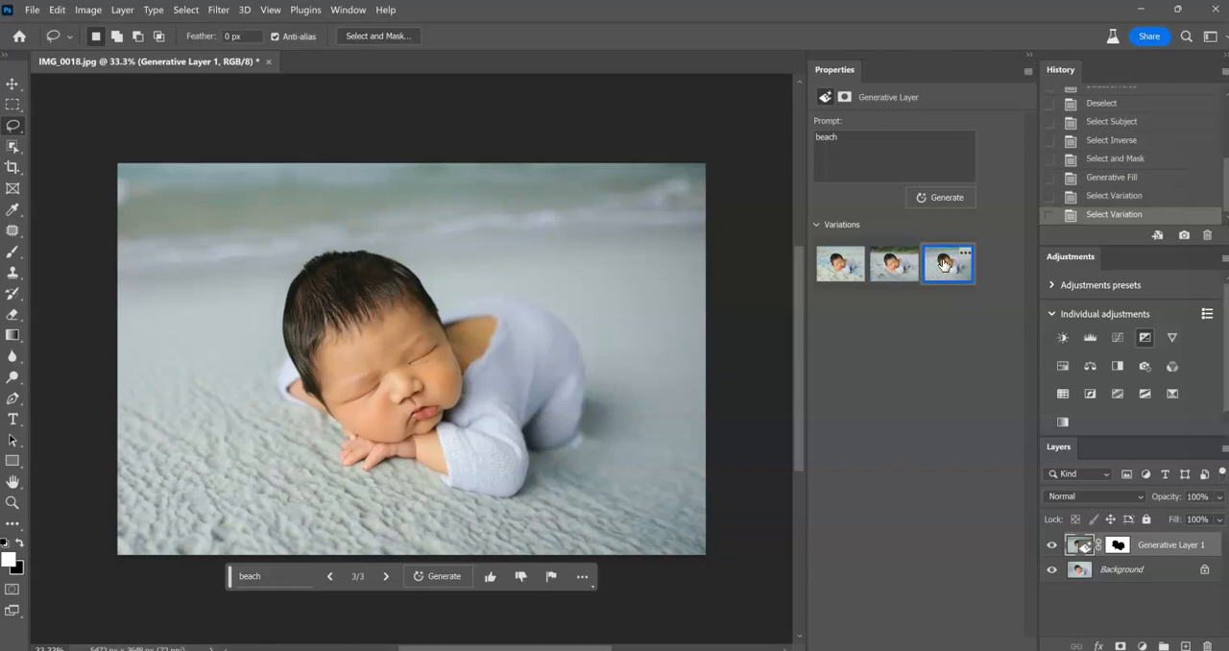
pyautogui.click(1156, 237)
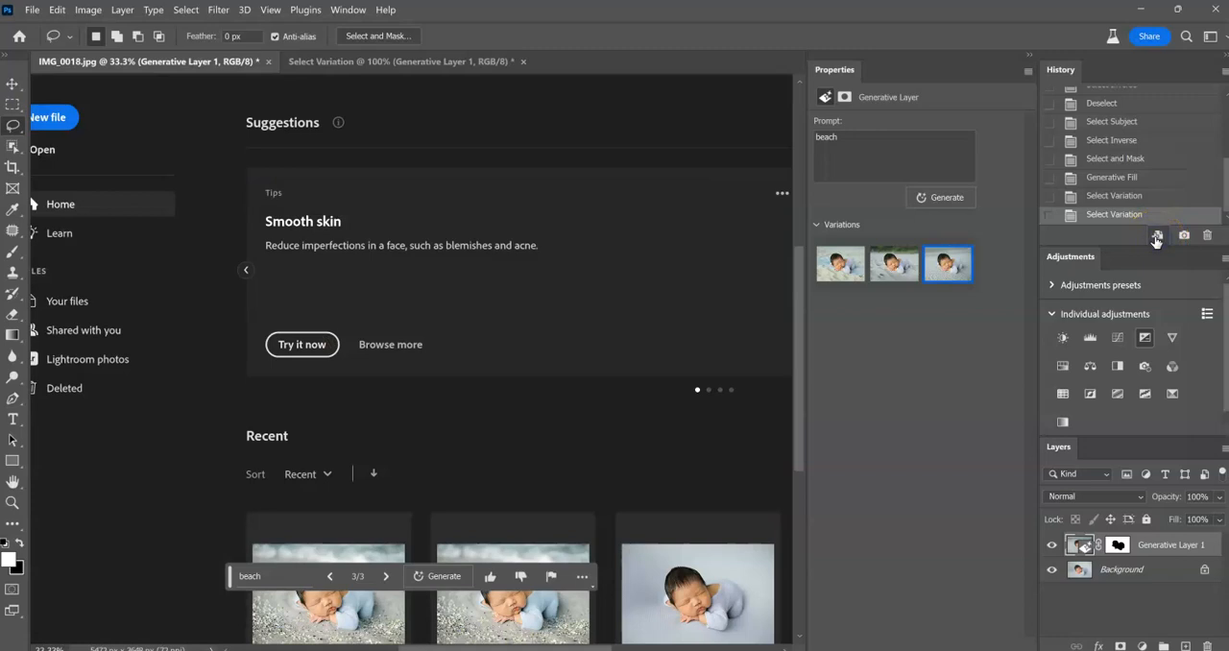
pyautogui.click(405, 64)
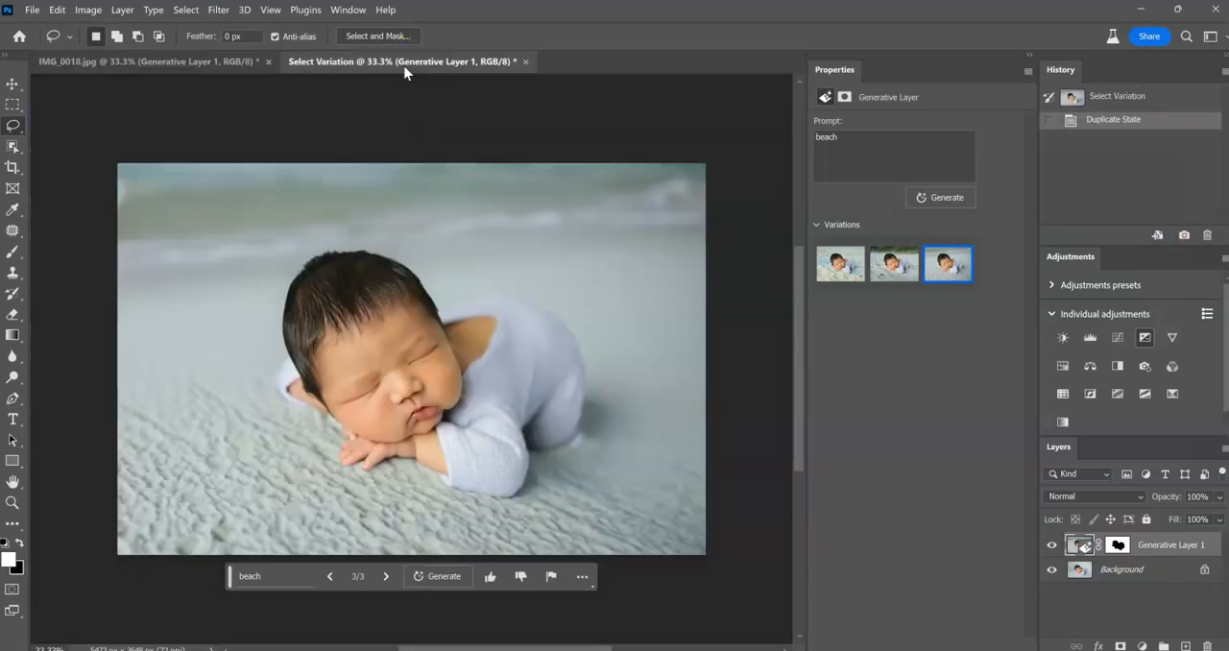
# Return to the IMG_0018.jpg document and choose the second beach variation.
pyautogui.click(239, 64)
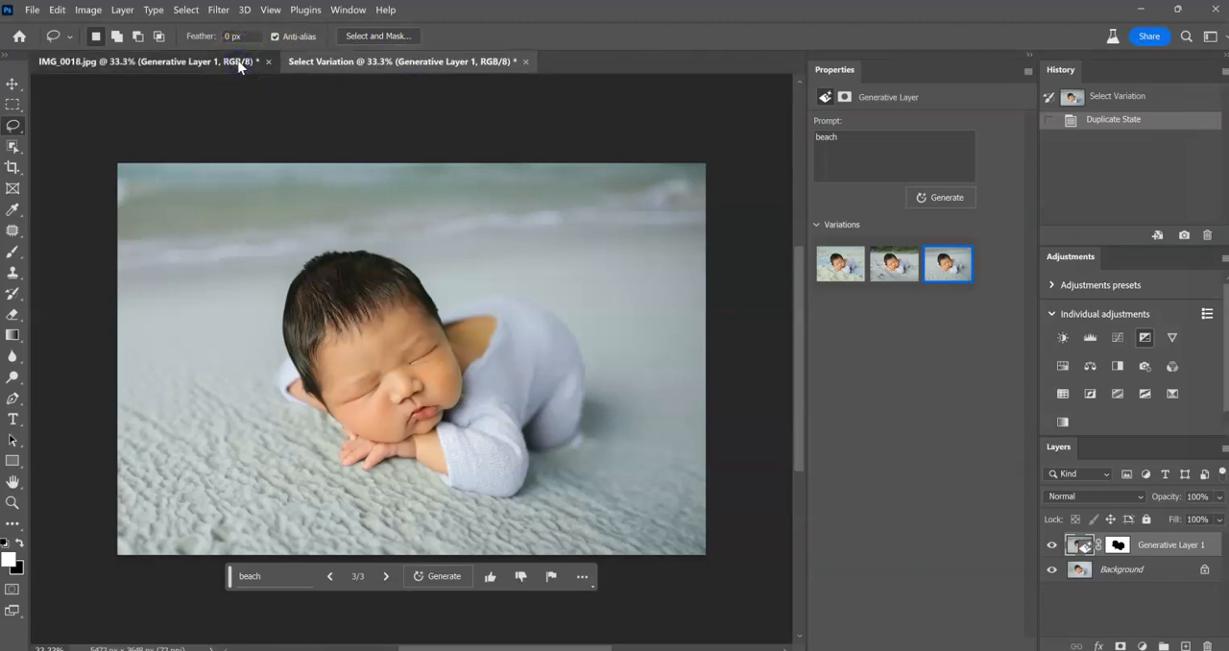
pyautogui.click(888, 272)
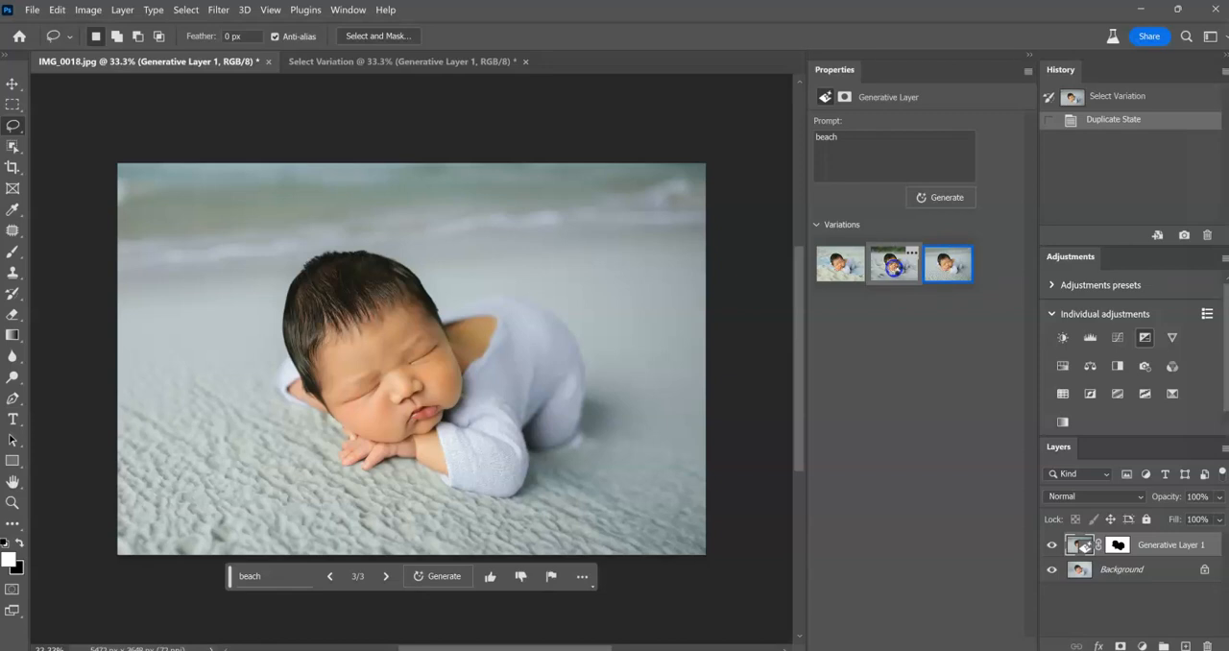
# Choose the second beach variation and marquee-select a full-width rectangular strip from the photo's upper edge down to the baby's hair.
pyautogui.click(894, 271)
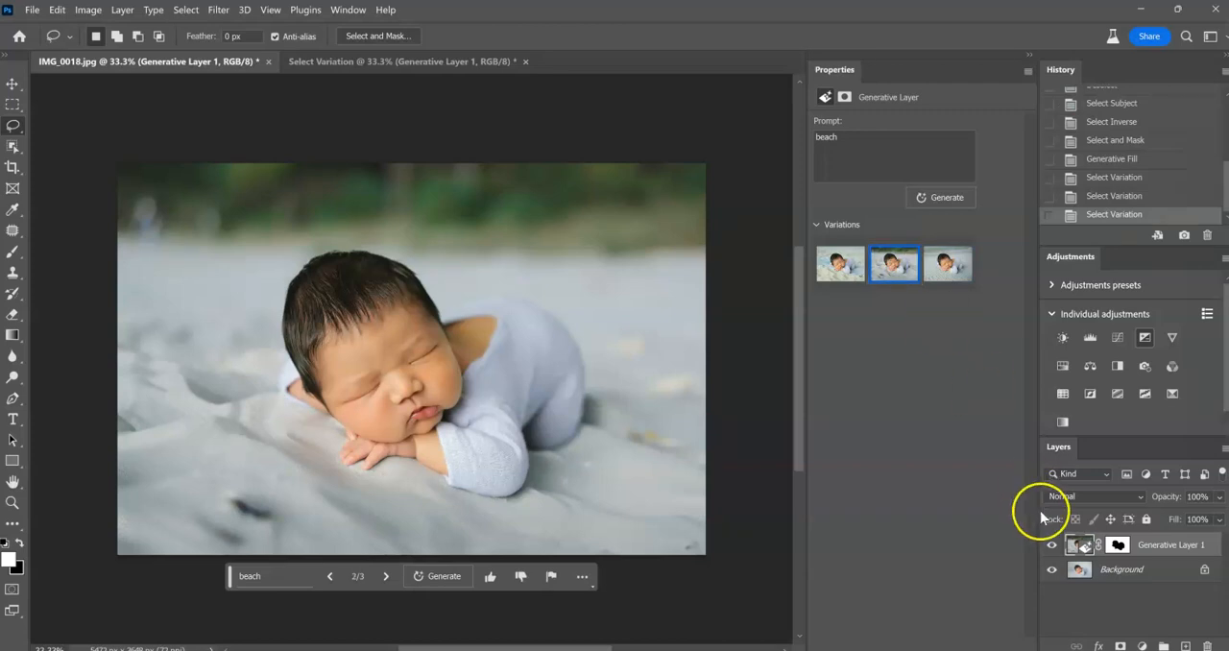
pyautogui.click(1115, 544)
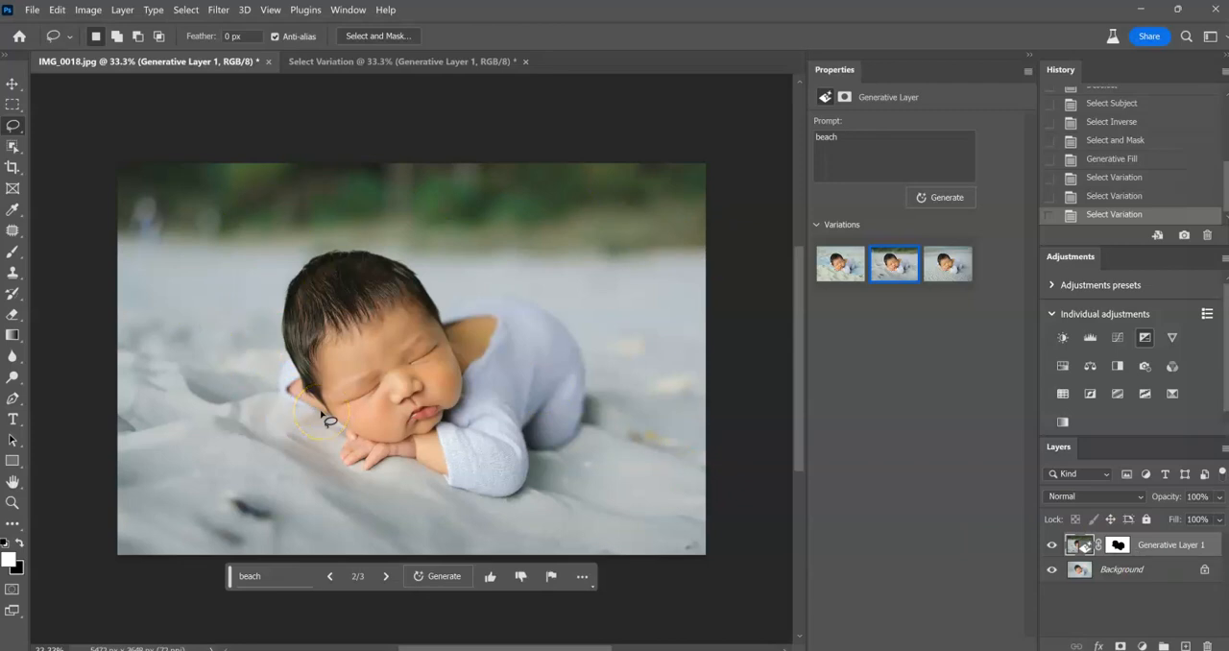
pyautogui.click(8, 106)
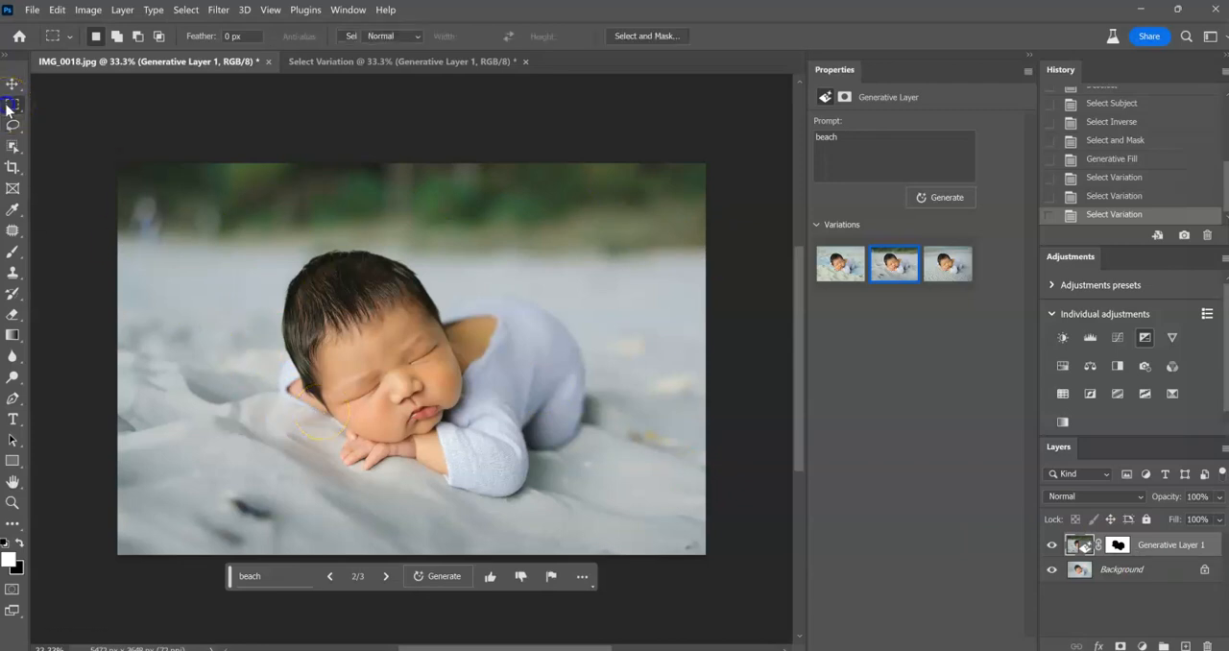
pyautogui.moveTo(105, 121); pyautogui.dragTo(746, 276)
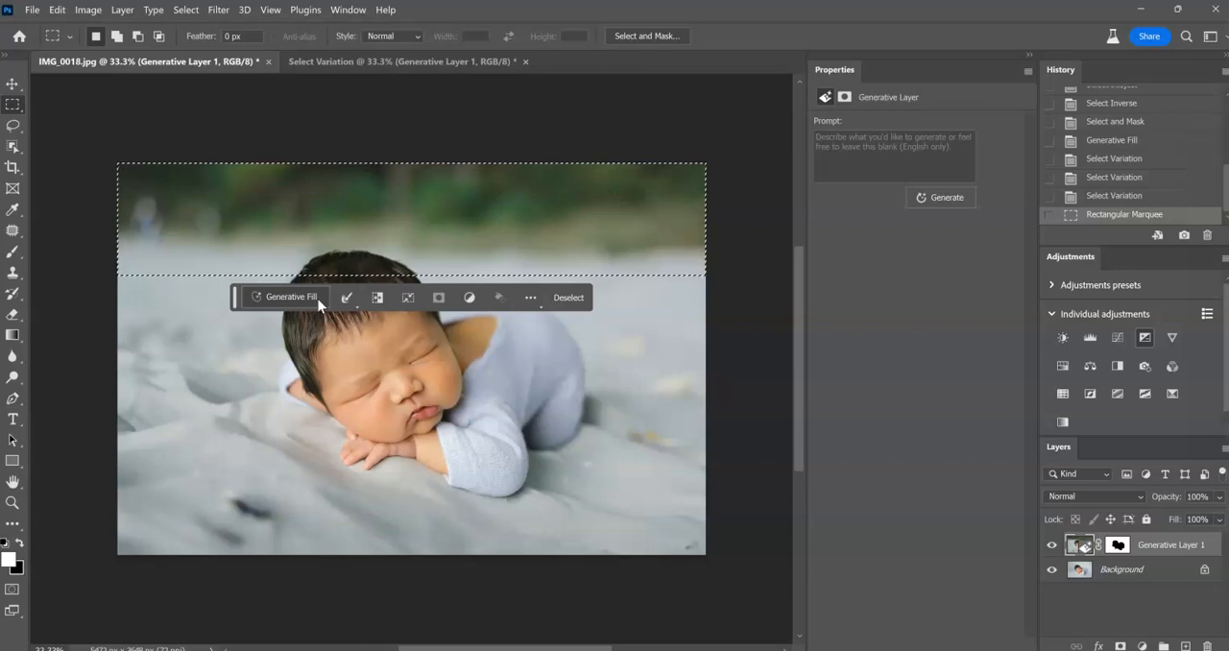
# Generate new content in the selected strip with Generative Fill using the prompt "waves".
pyautogui.click(306, 305)
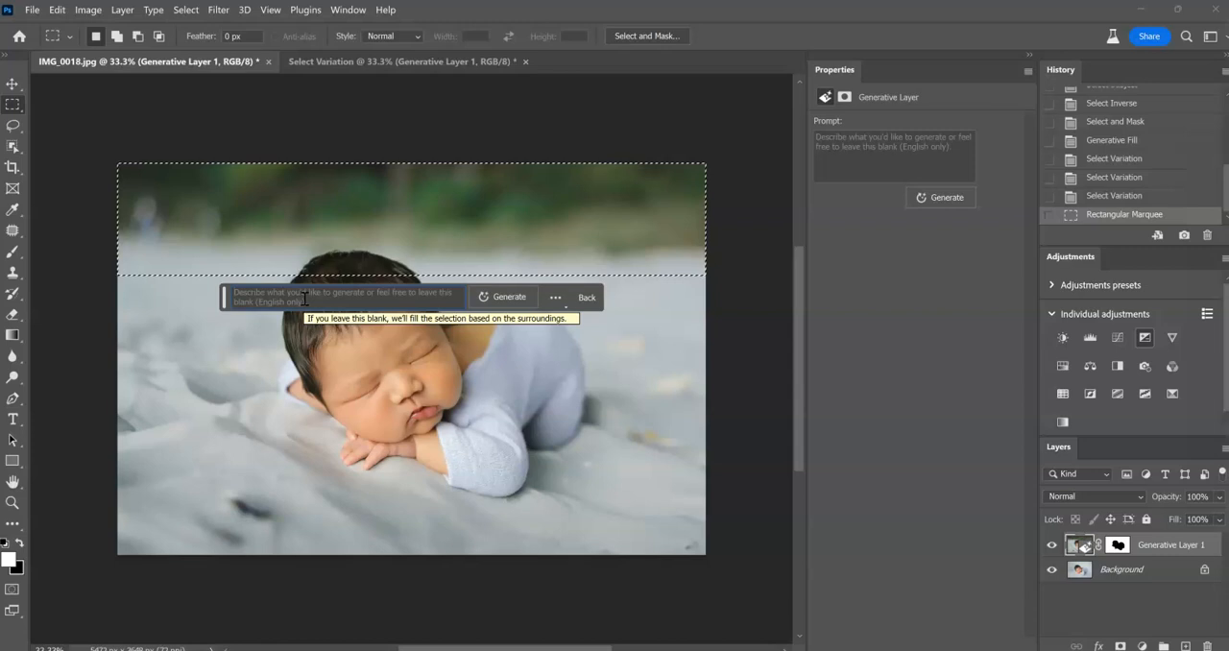
pyautogui.write('waves')
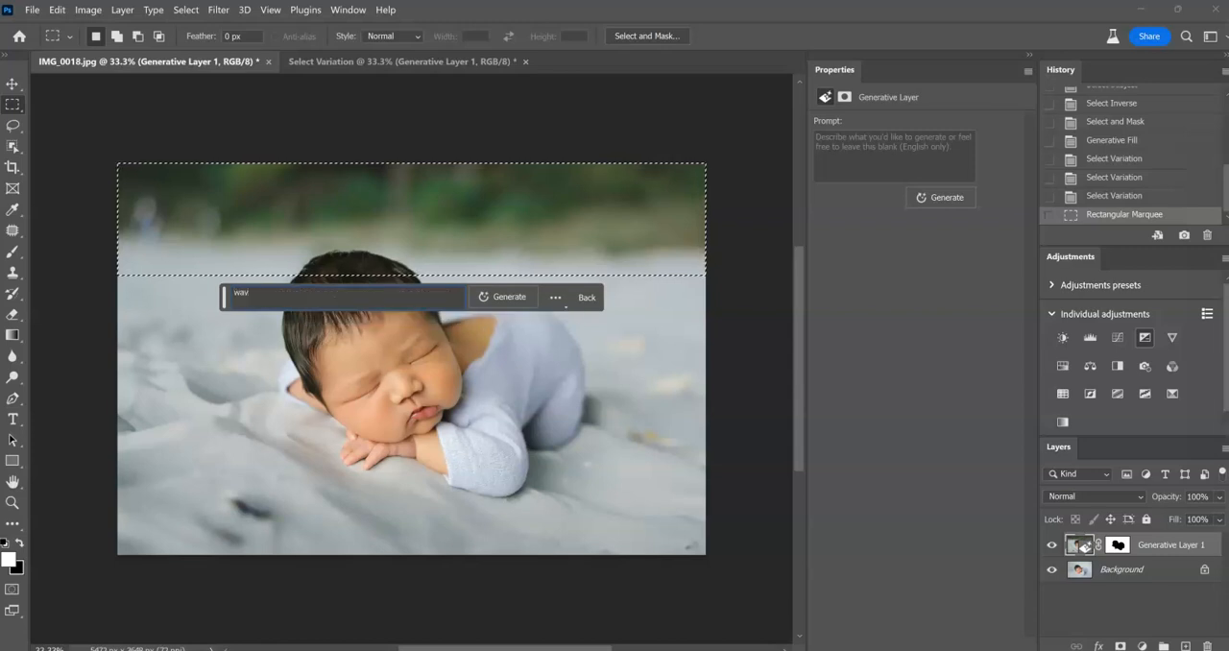
pyautogui.click(498, 299)
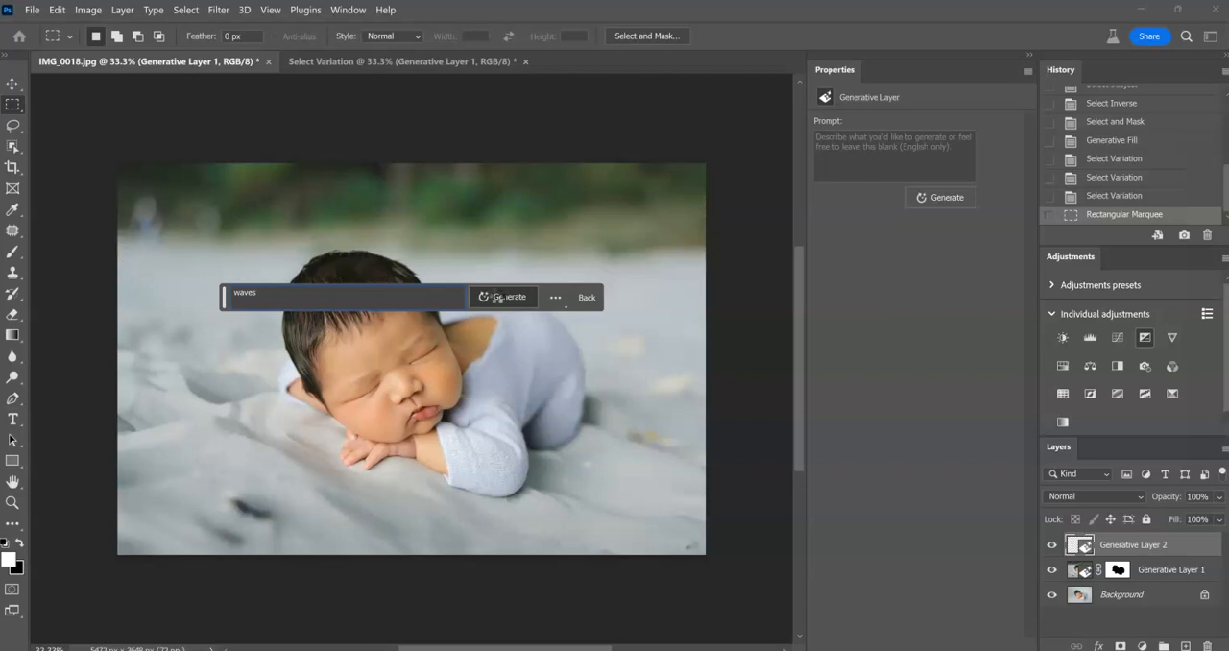
pyautogui.click(498, 297)
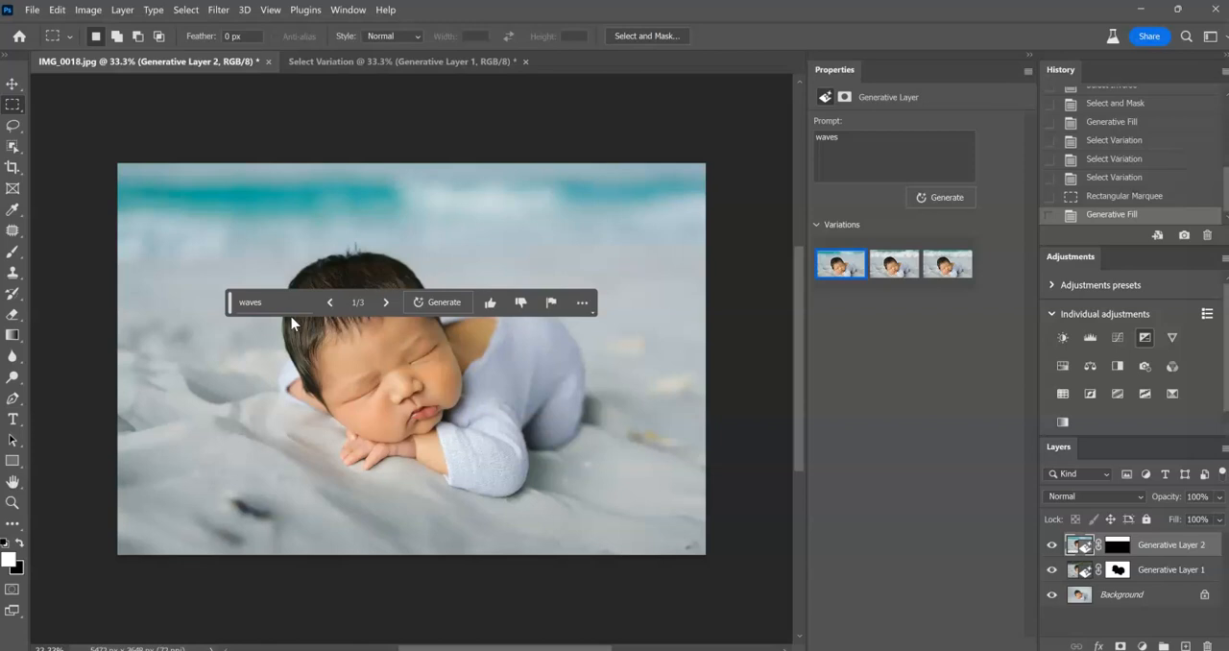
# Compare the wave variations and generate another set from the same "waves" prompt.
pyautogui.click(899, 272)
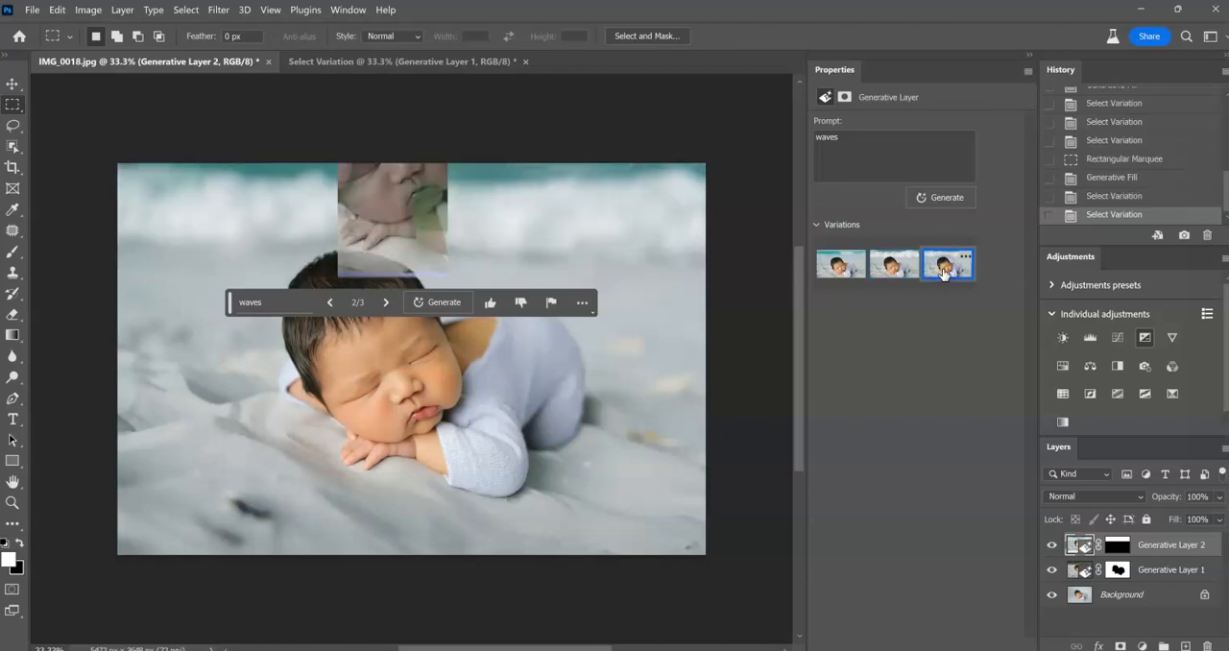
pyautogui.click(910, 274)
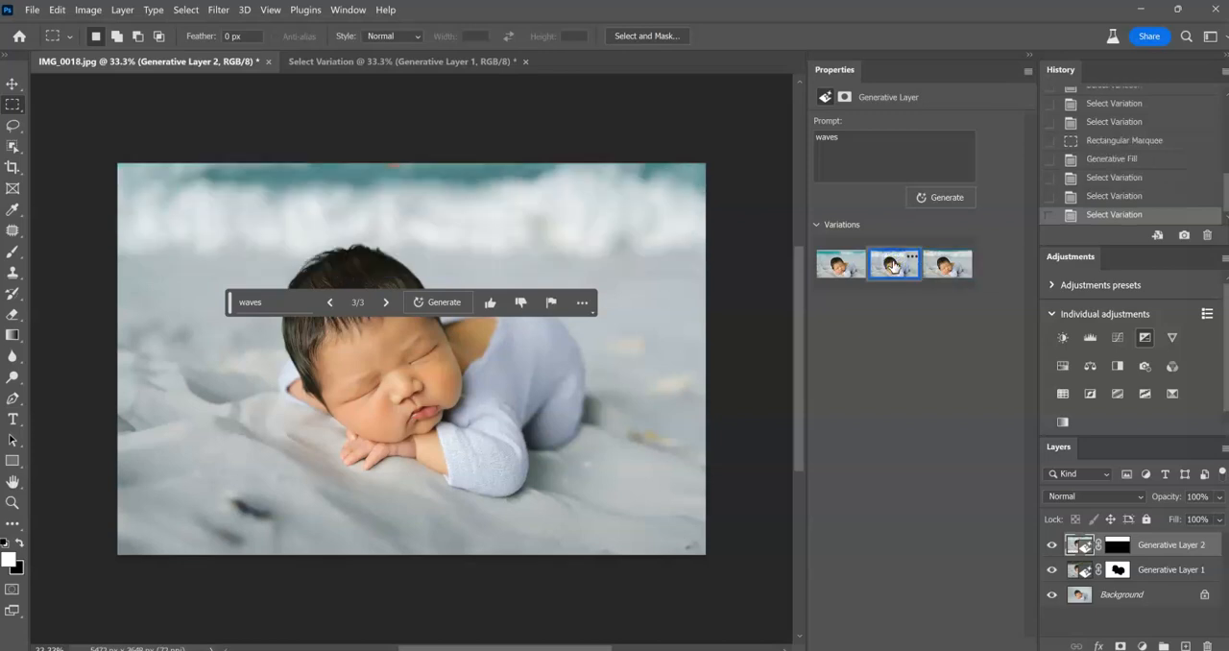
pyautogui.click(947, 259)
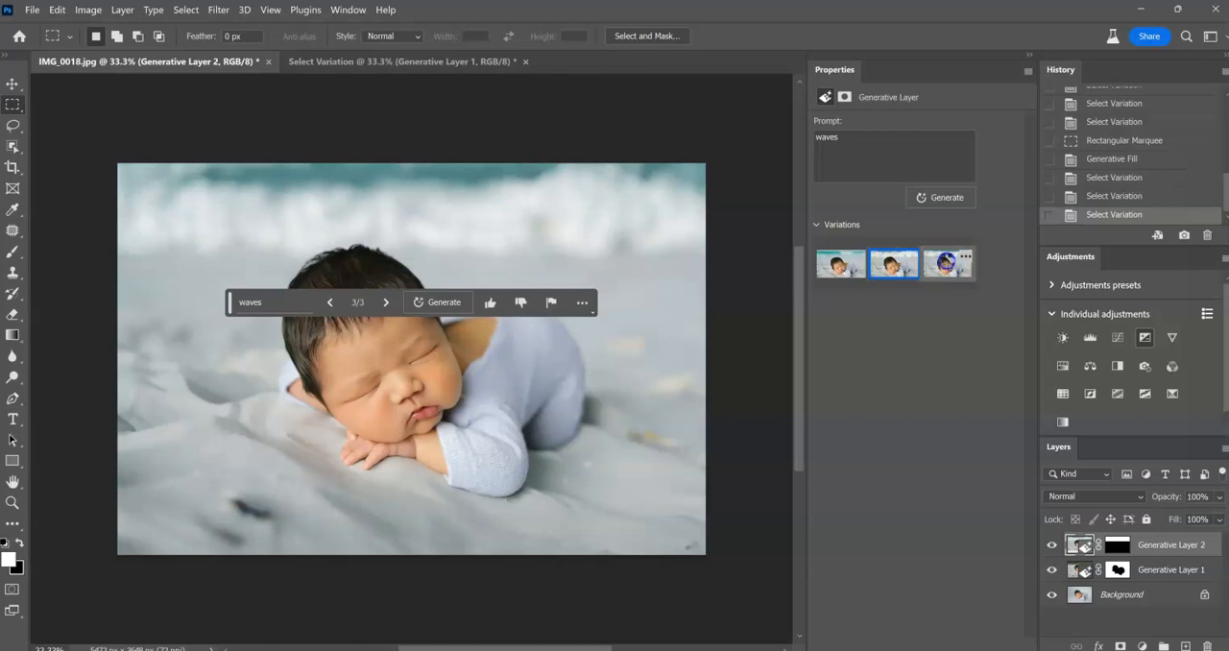
pyautogui.click(947, 204)
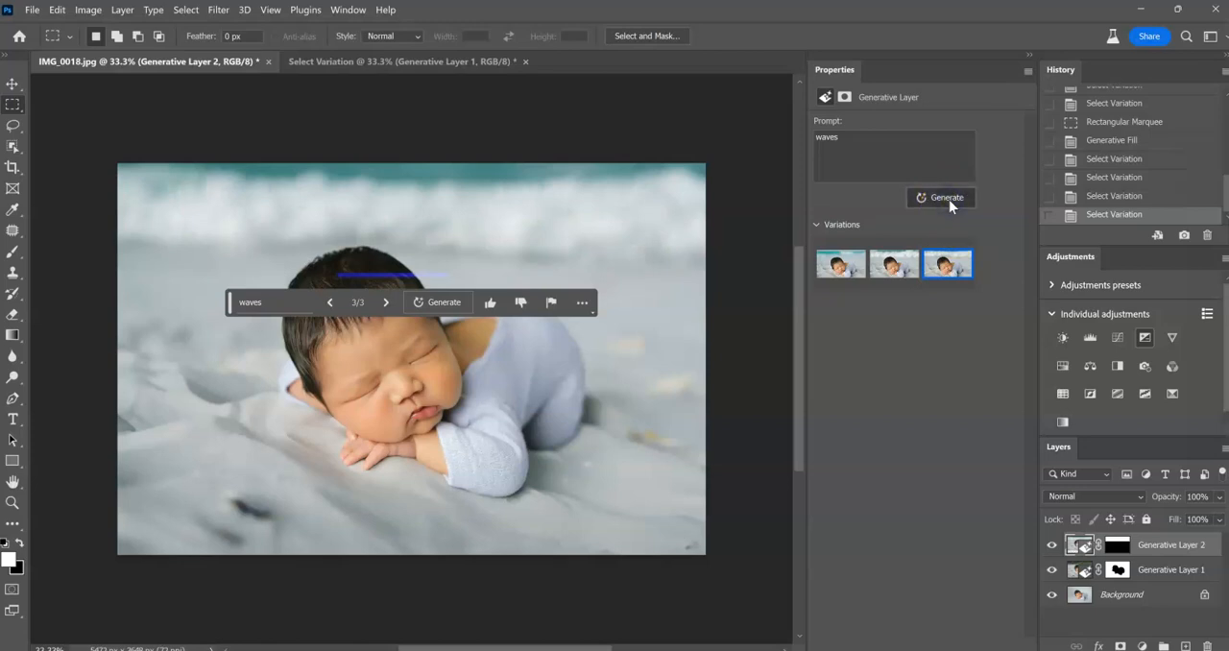
pyautogui.click(949, 200)
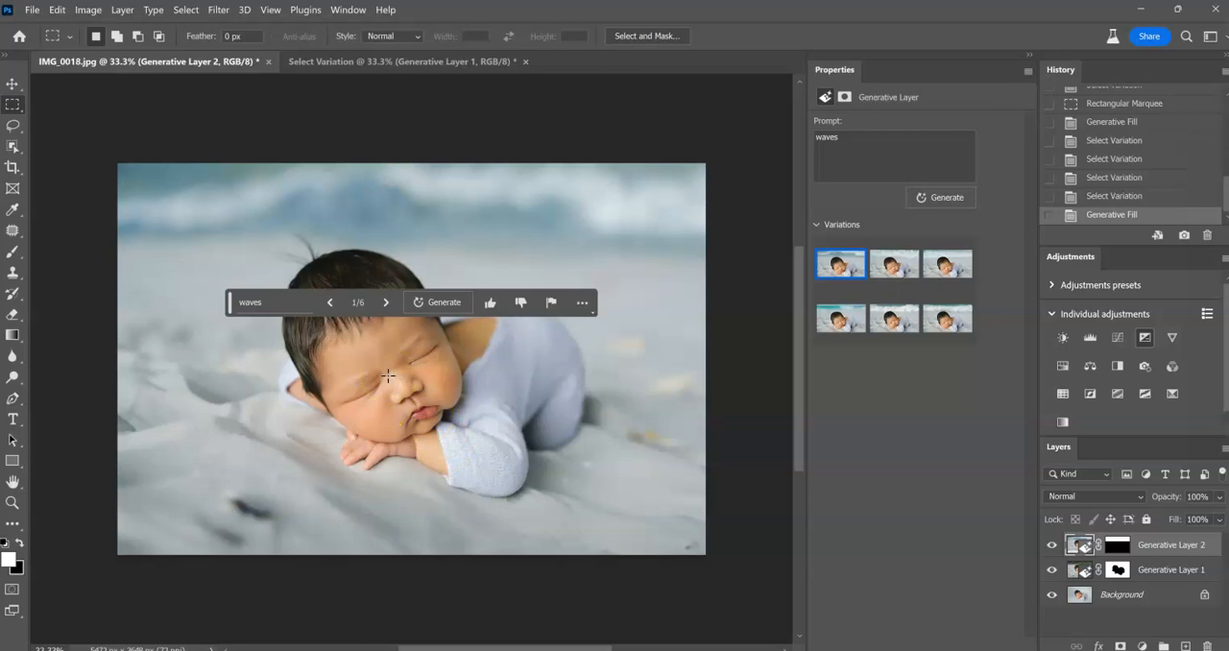
# Compare the newly generated wave variations and choose the second one.
pyautogui.click(895, 267)
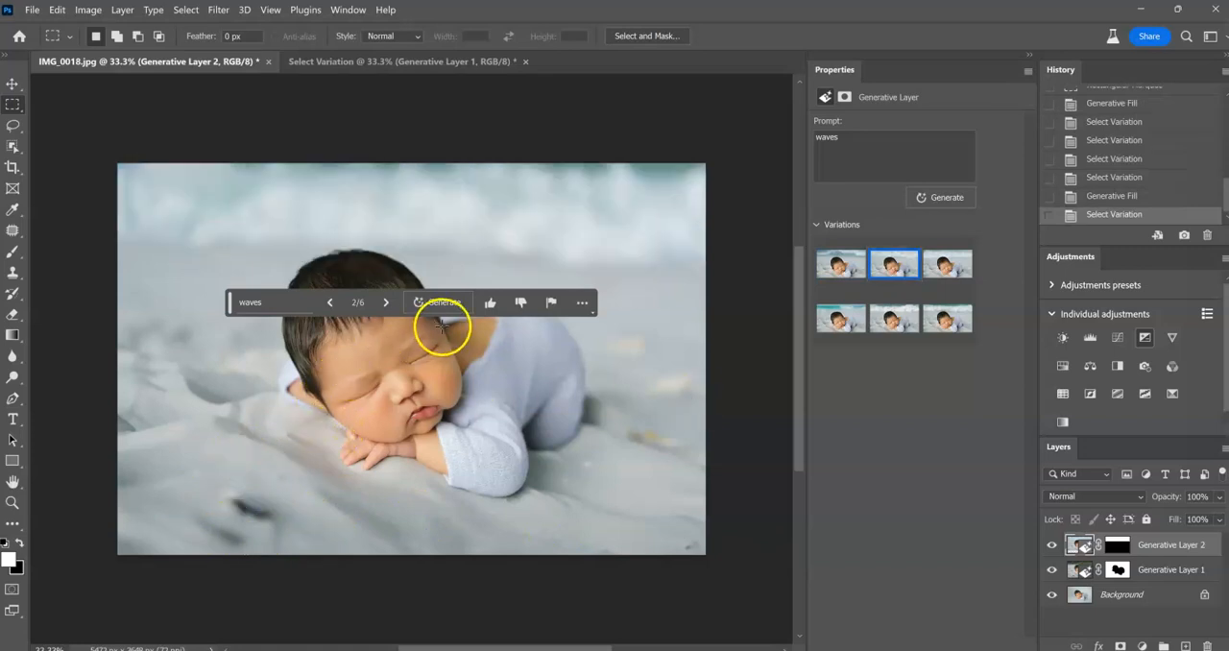
pyautogui.moveTo(960, 269)
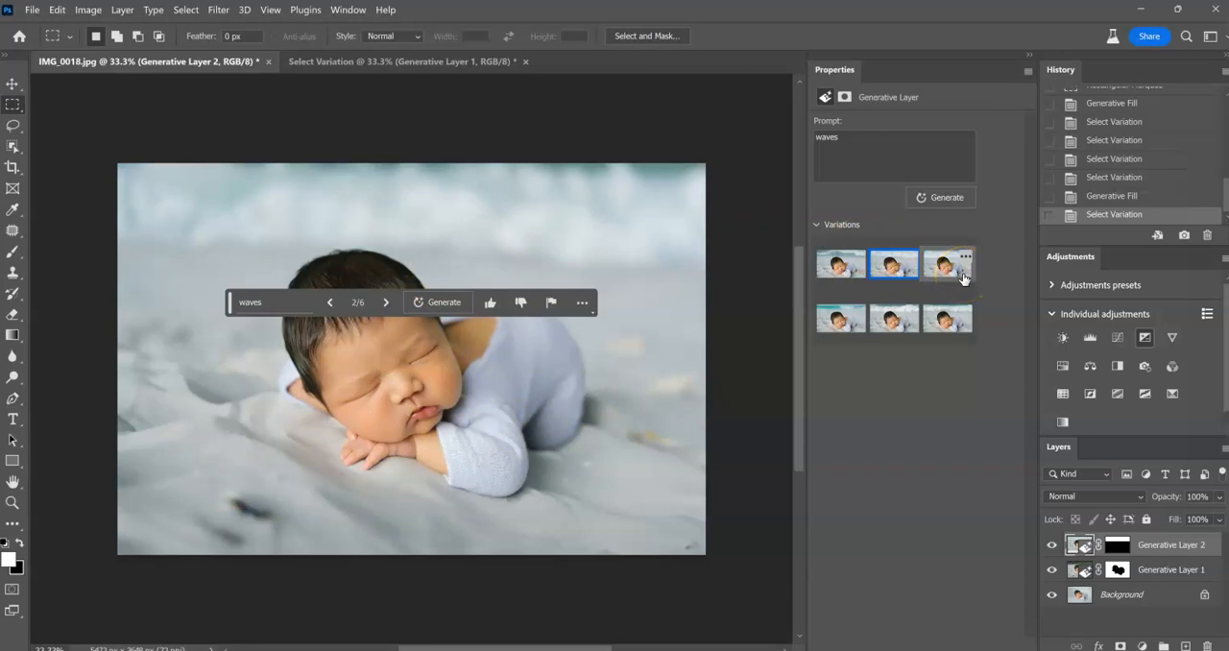
pyautogui.click(964, 277)
pyautogui.click(963, 276)
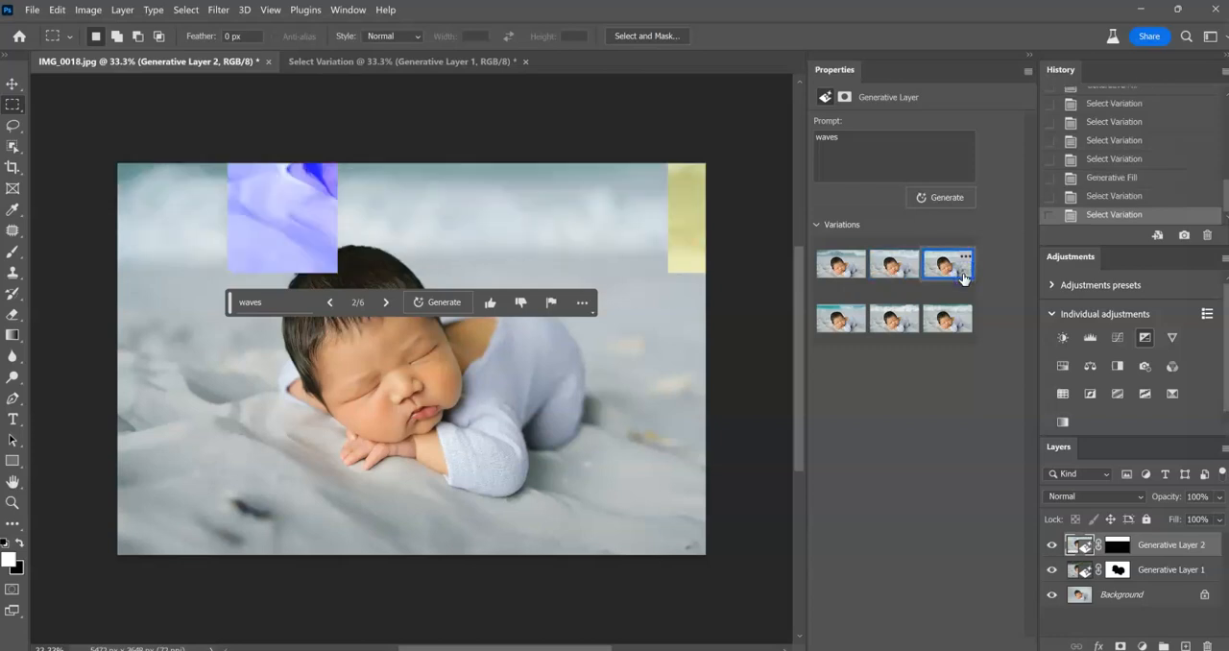
pyautogui.click(917, 274)
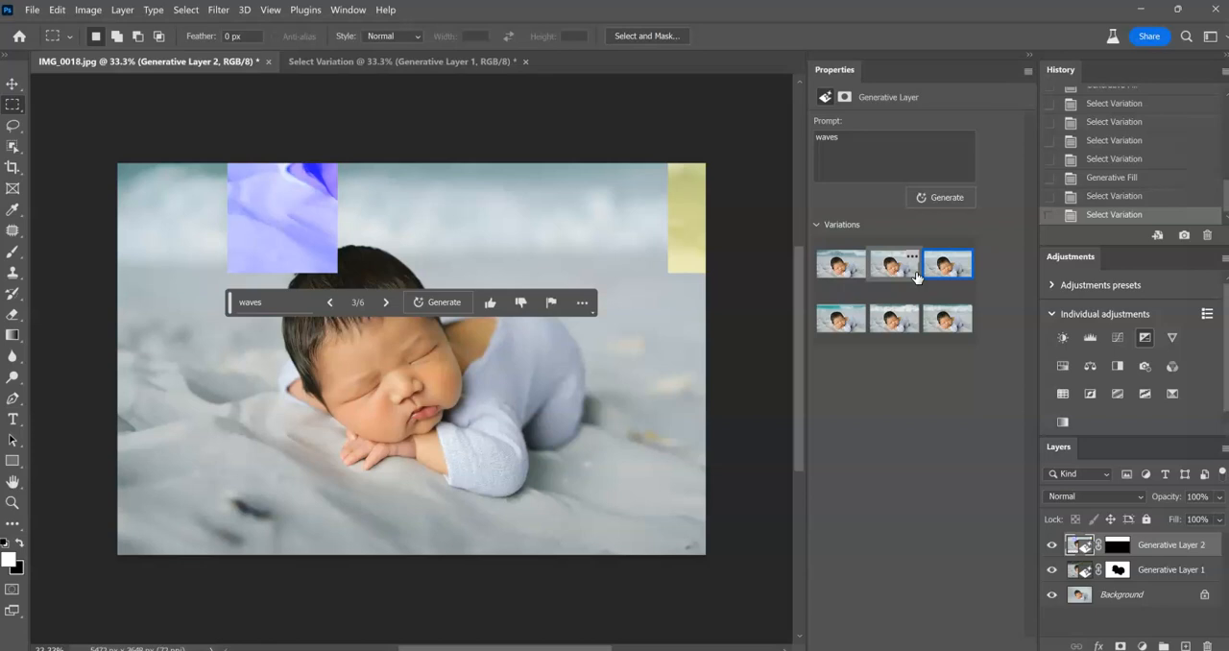
pyautogui.click(917, 277)
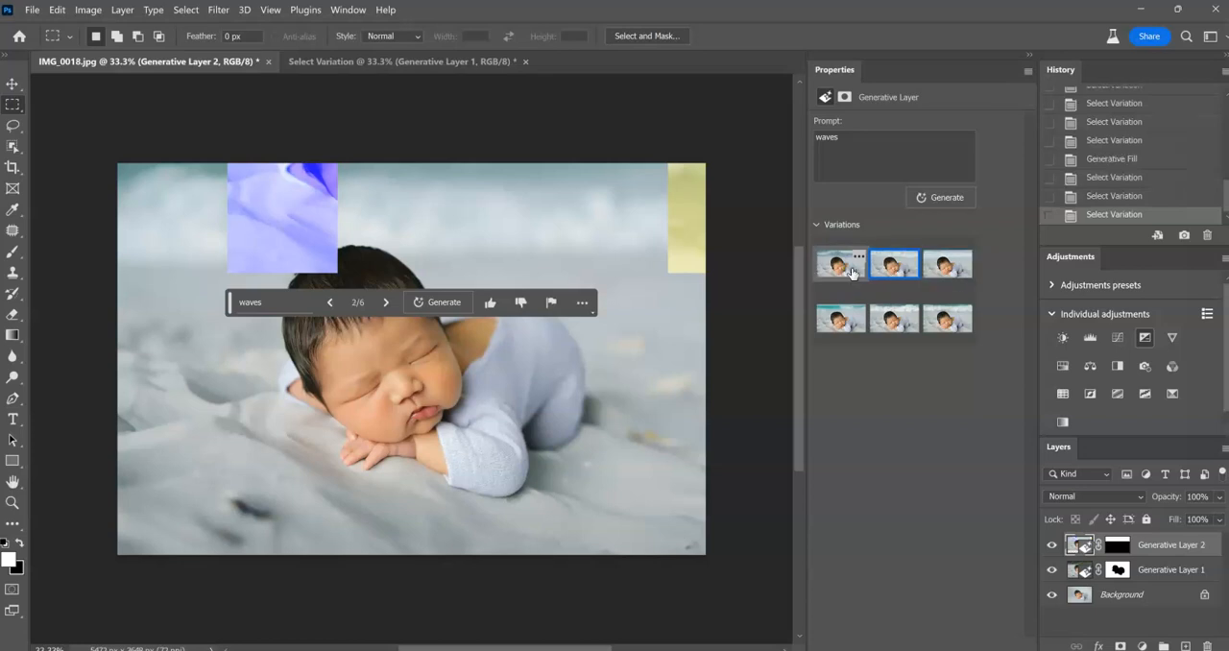
pyautogui.click(852, 270)
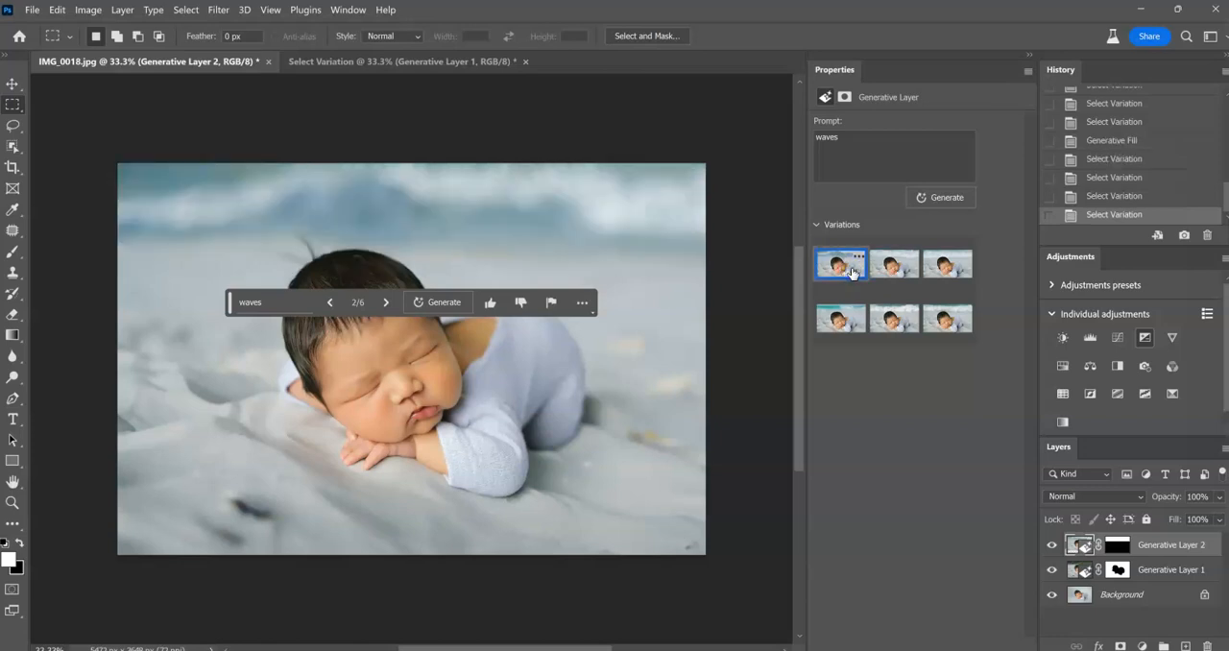
pyautogui.click(888, 271)
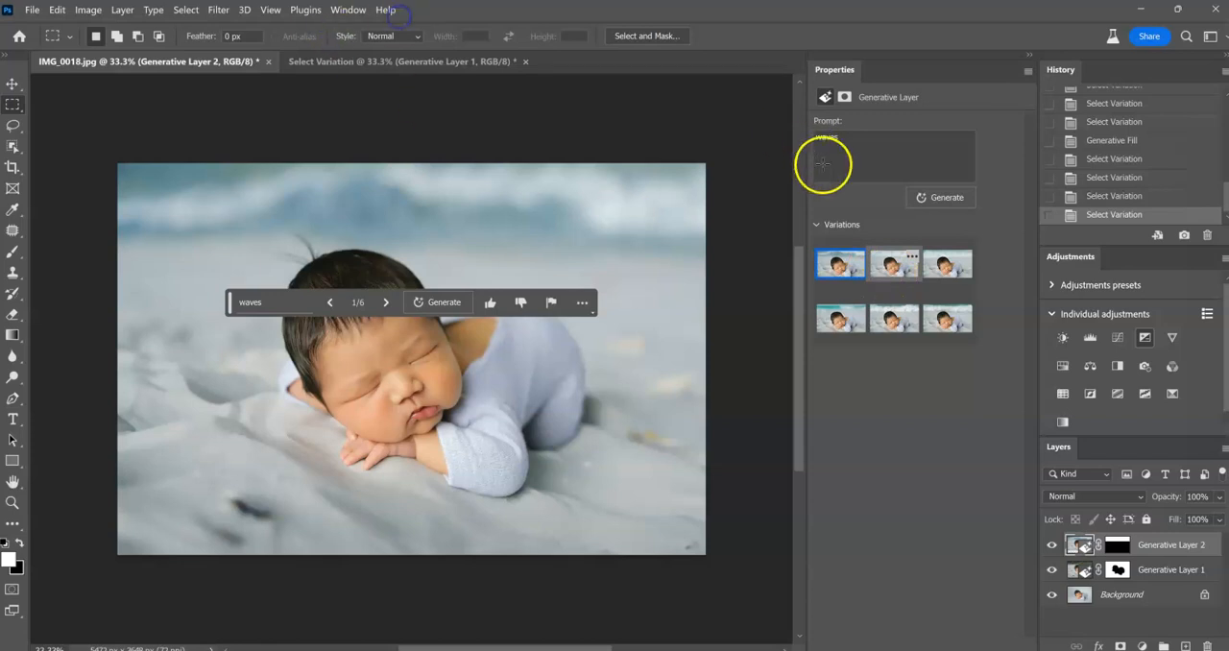
pyautogui.click(900, 269)
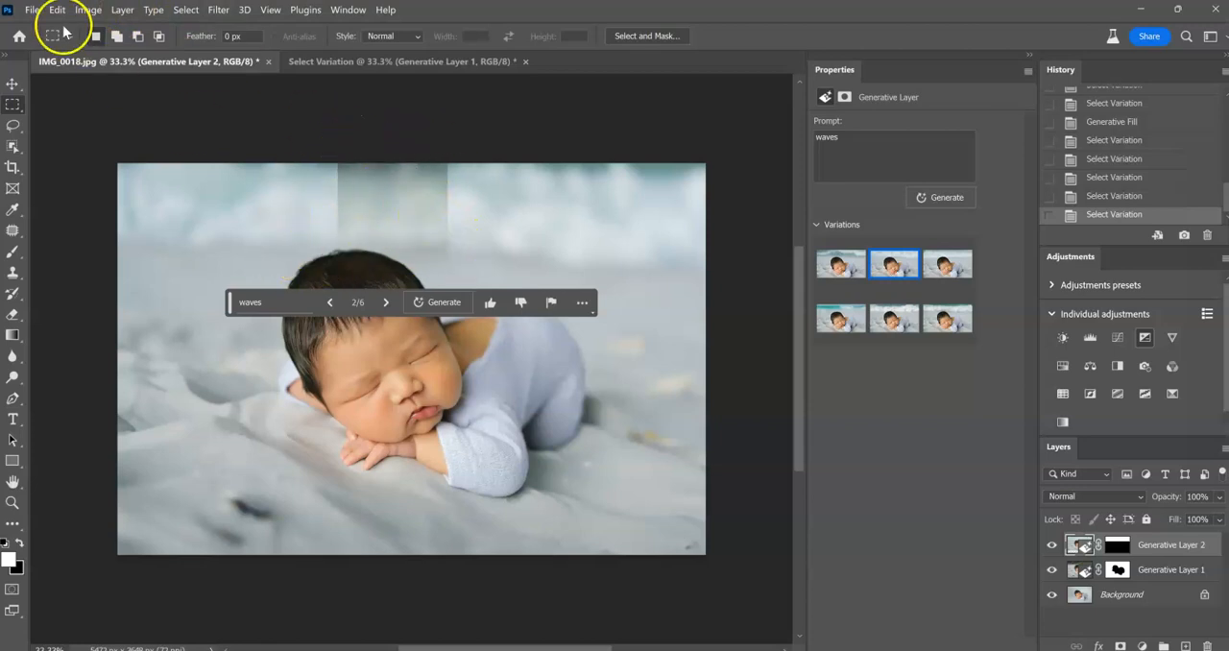
# Flatten the image and use the Patch tool on the dark spot in the lower-left foreground and the mark to the right of the baby.
pyautogui.click(123, 10)
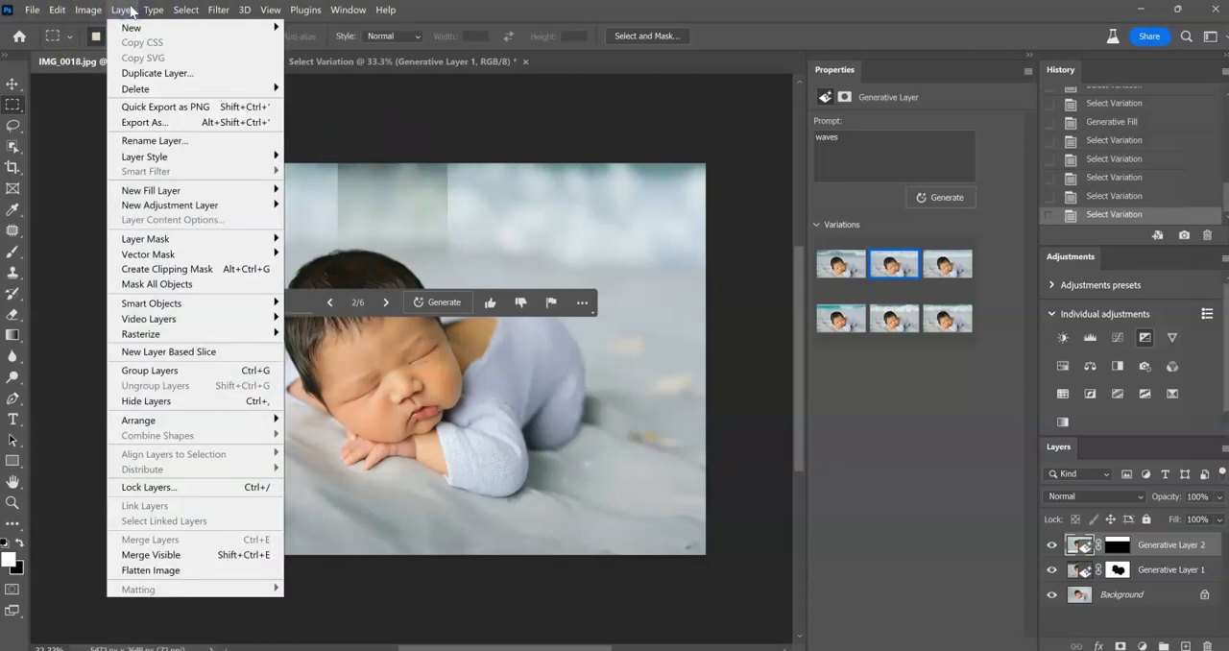
pyautogui.click(149, 569)
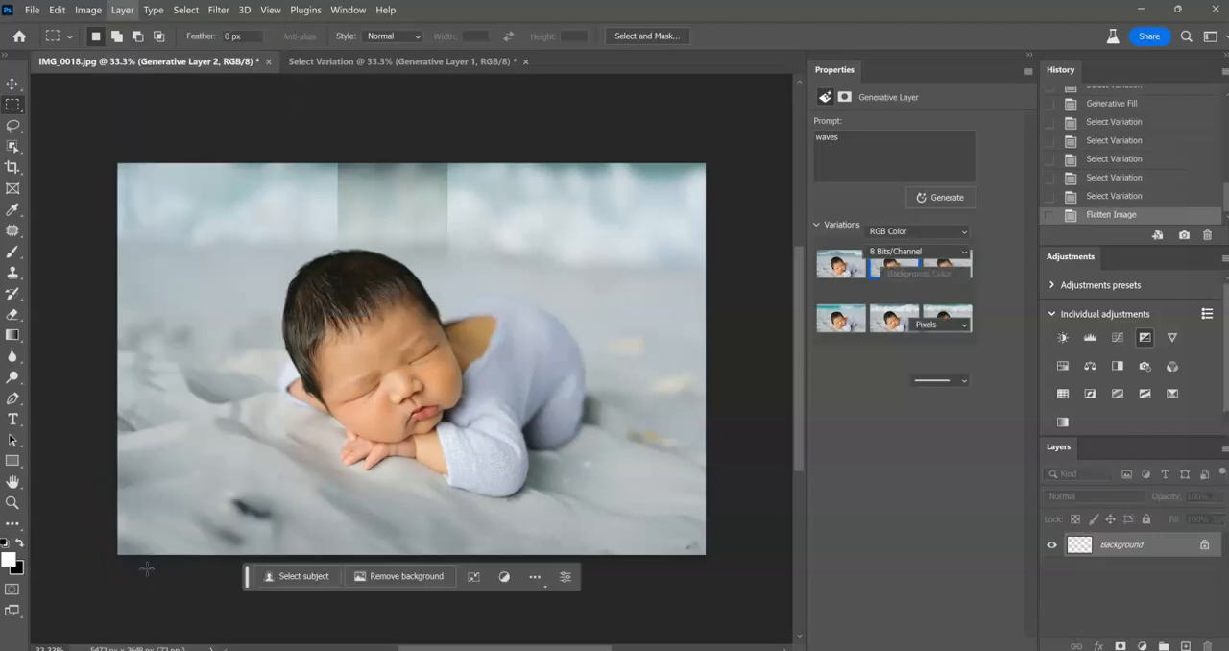
pyautogui.press('j')
pyautogui.moveTo(270, 505)
pyautogui.mouseDown()
pyautogui.moveTo(230, 486)
pyautogui.moveTo(219, 501)
pyautogui.moveTo(234, 526)
pyautogui.moveTo(282, 521)
pyautogui.moveTo(208, 458)
pyautogui.mouseUp()
pyautogui.moveTo(683, 440)
pyautogui.mouseDown()
pyautogui.moveTo(625, 430)
pyautogui.moveTo(667, 457)
pyautogui.moveTo(678, 453)
pyautogui.moveTo(666, 428)
pyautogui.moveTo(620, 428)
pyautogui.moveTo(632, 453)
pyautogui.moveTo(654, 443)
pyautogui.moveTo(644, 478)
pyautogui.mouseUp()
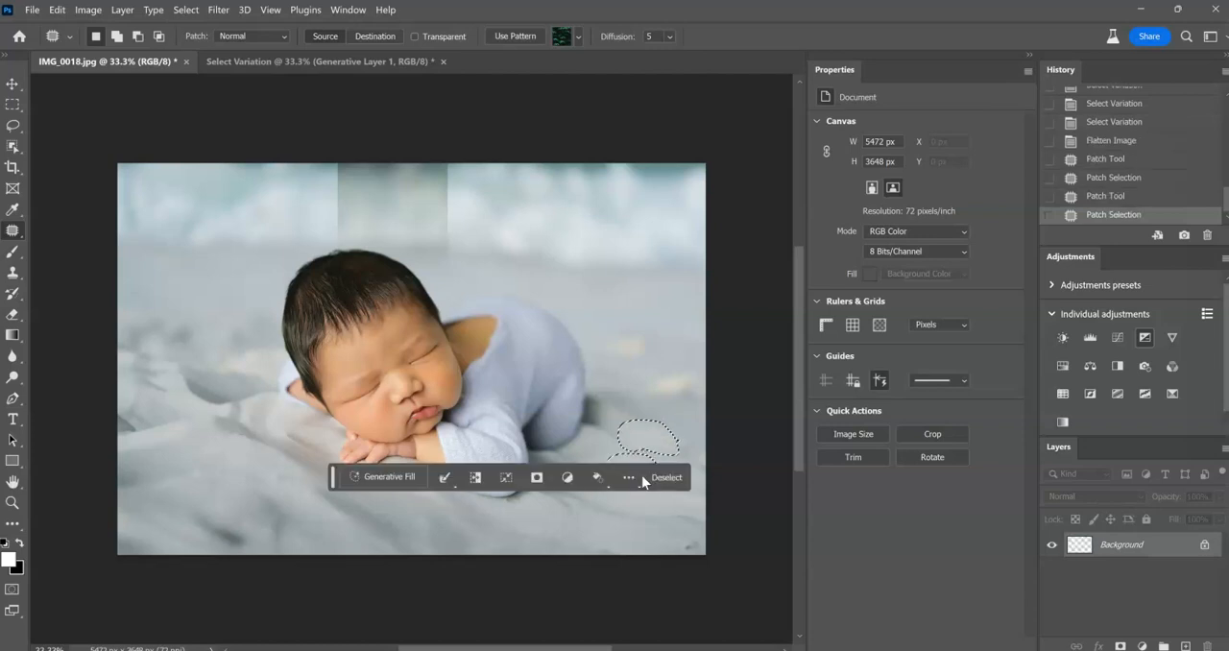
# Move the contextual task bar below the photo, patch another area beside the baby's sleeve, and deselect.
pyautogui.click(628, 477)
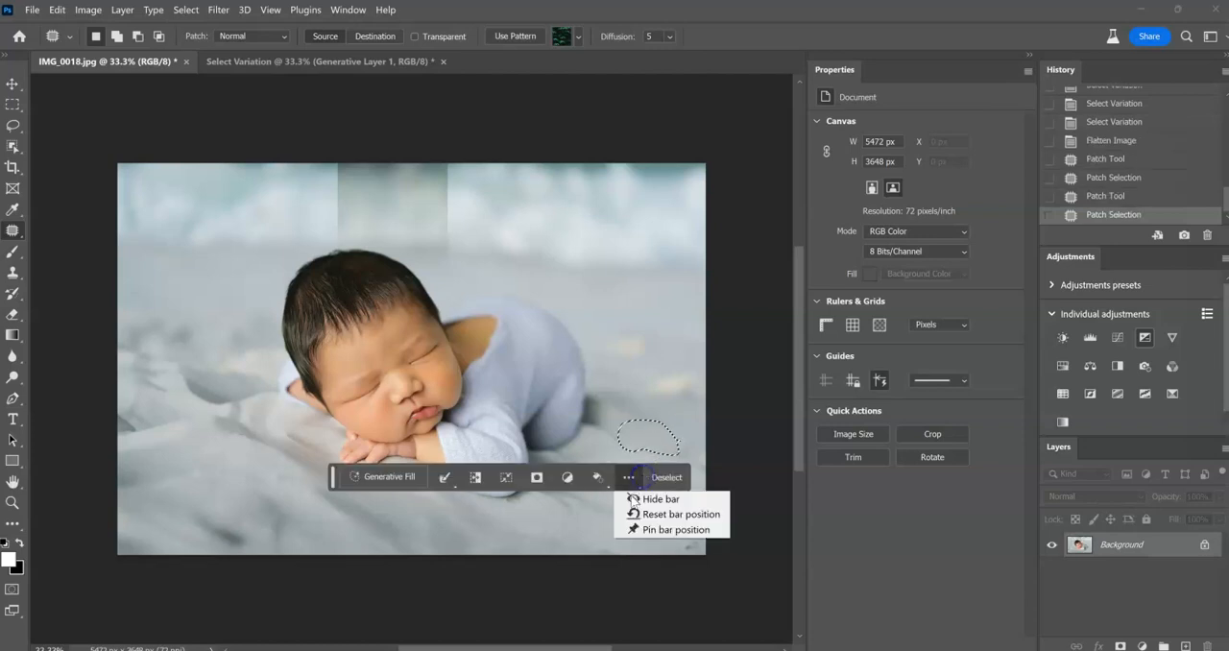
pyautogui.click(333, 477)
pyautogui.moveTo(331, 483); pyautogui.dragTo(337, 599)
pyautogui.moveTo(586, 464)
pyautogui.mouseDown()
pyautogui.moveTo(609, 452)
pyautogui.moveTo(582, 471)
pyautogui.moveTo(609, 480)
pyautogui.moveTo(558, 481)
pyautogui.moveTo(571, 493)
pyautogui.moveTo(603, 488)
pyautogui.mouseUp()
pyautogui.hotkey('ctrl', 'd')
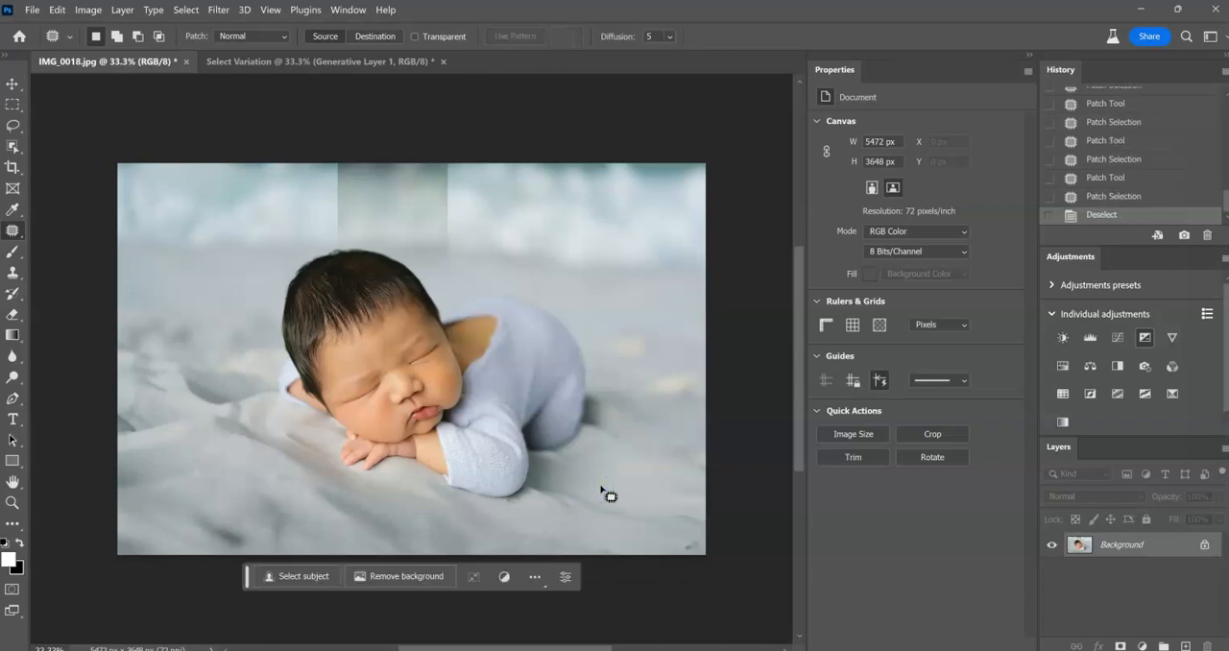
# Lasso a small round area in the foreground, lower left of the baby's hands, and fill it with Generative Fill using the prompt "starfish".
pyautogui.click(12, 130)
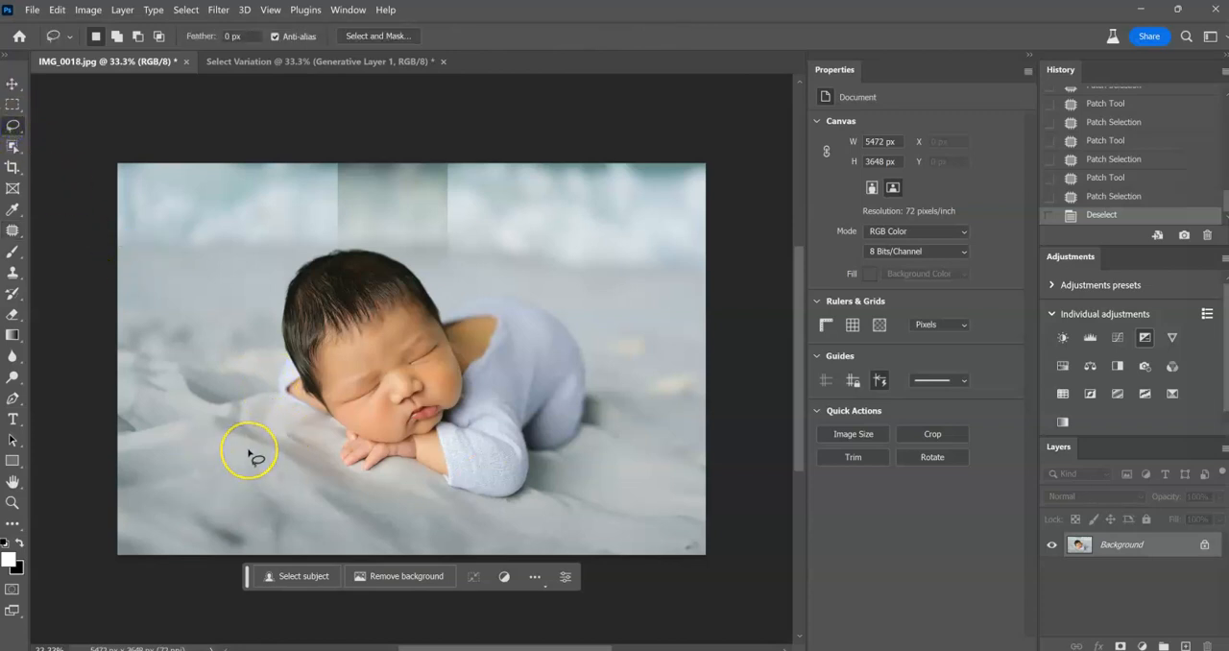
pyautogui.moveTo(248, 454)
pyautogui.mouseDown()
pyautogui.moveTo(209, 472)
pyautogui.moveTo(215, 497)
pyautogui.moveTo(238, 506)
pyautogui.moveTo(276, 479)
pyautogui.moveTo(246, 448)
pyautogui.mouseUp()
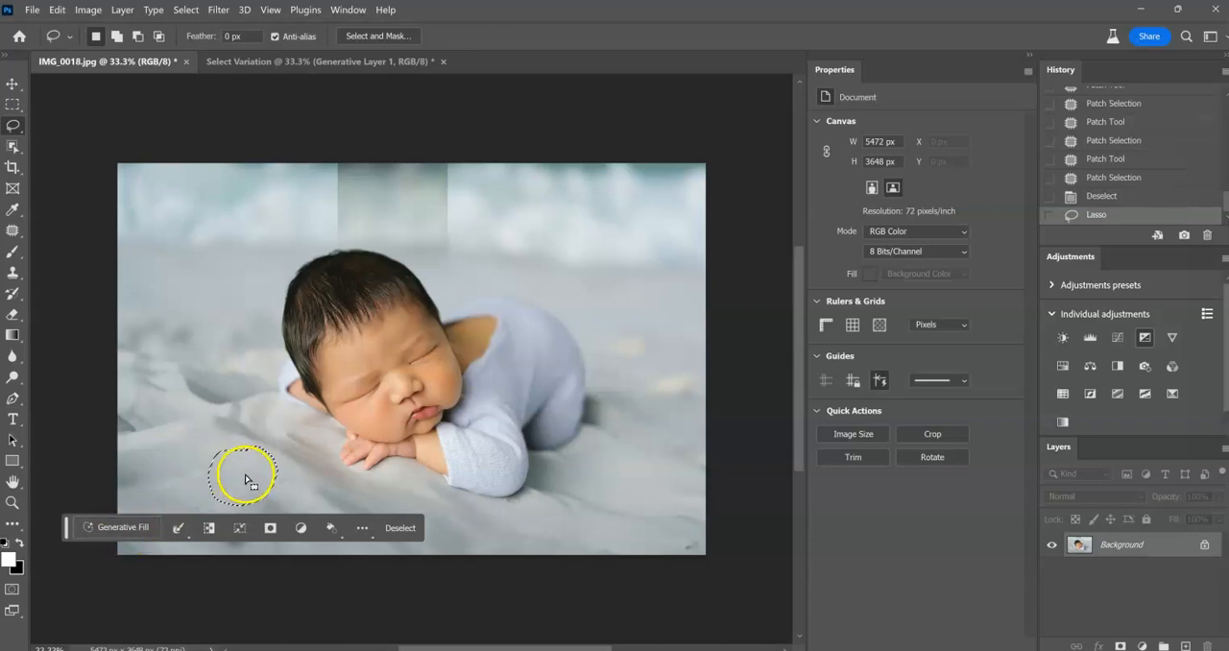
pyautogui.click(125, 526)
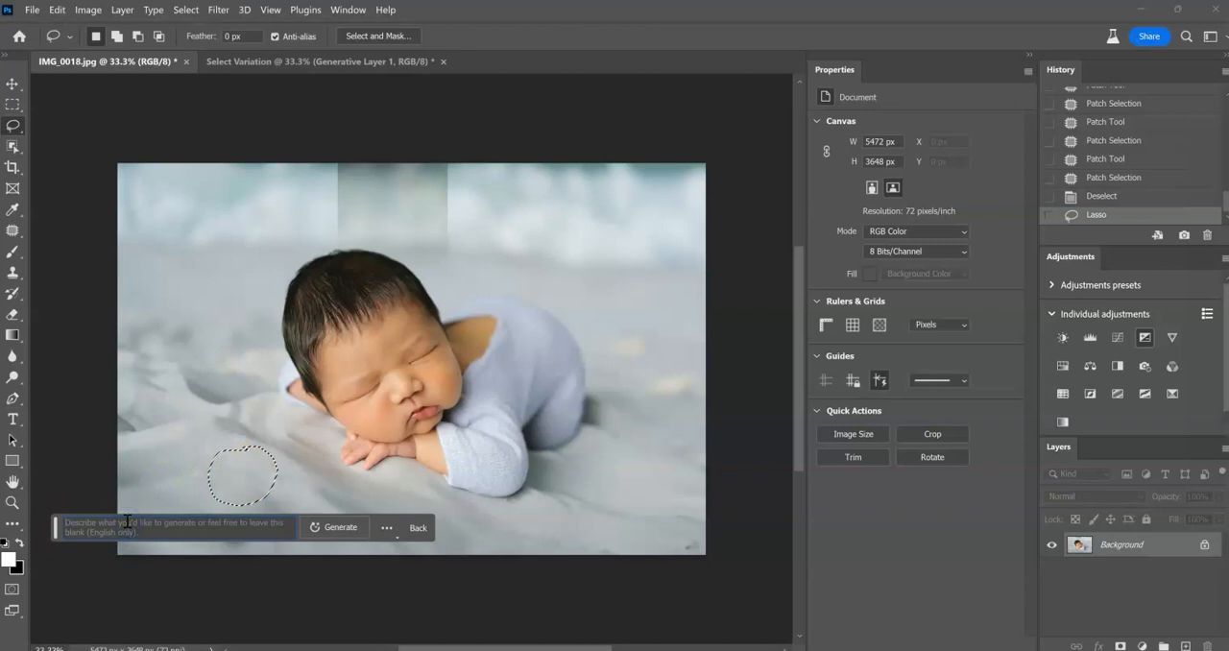
pyautogui.write('starfish')
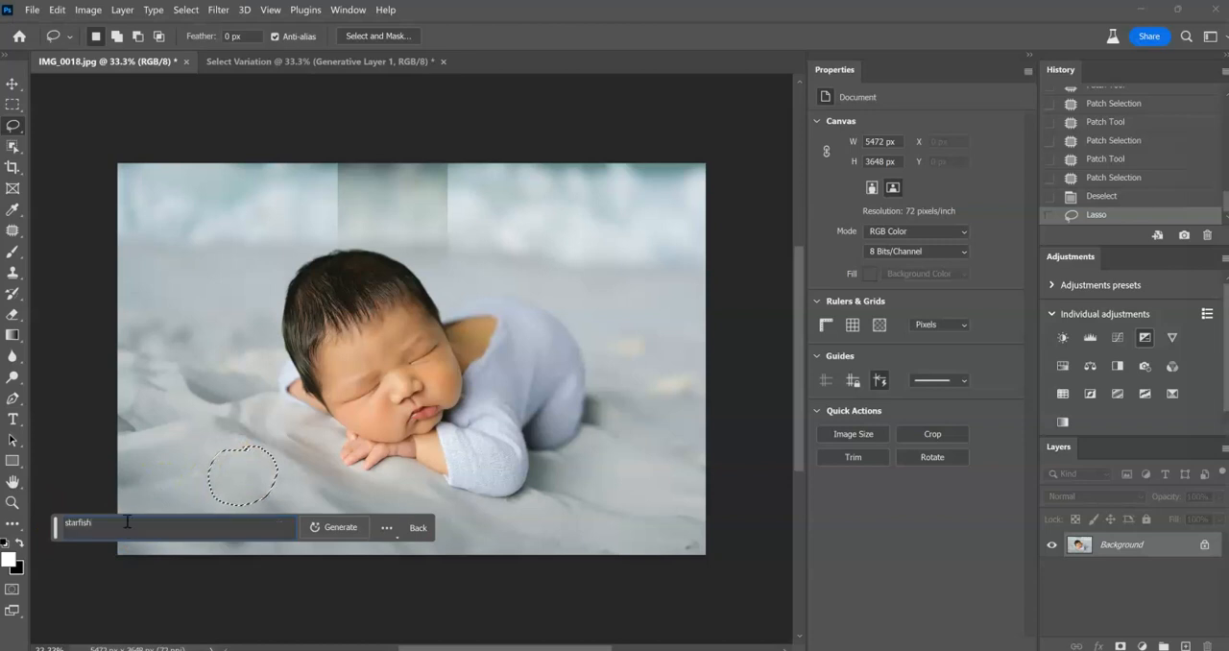
pyautogui.click(312, 531)
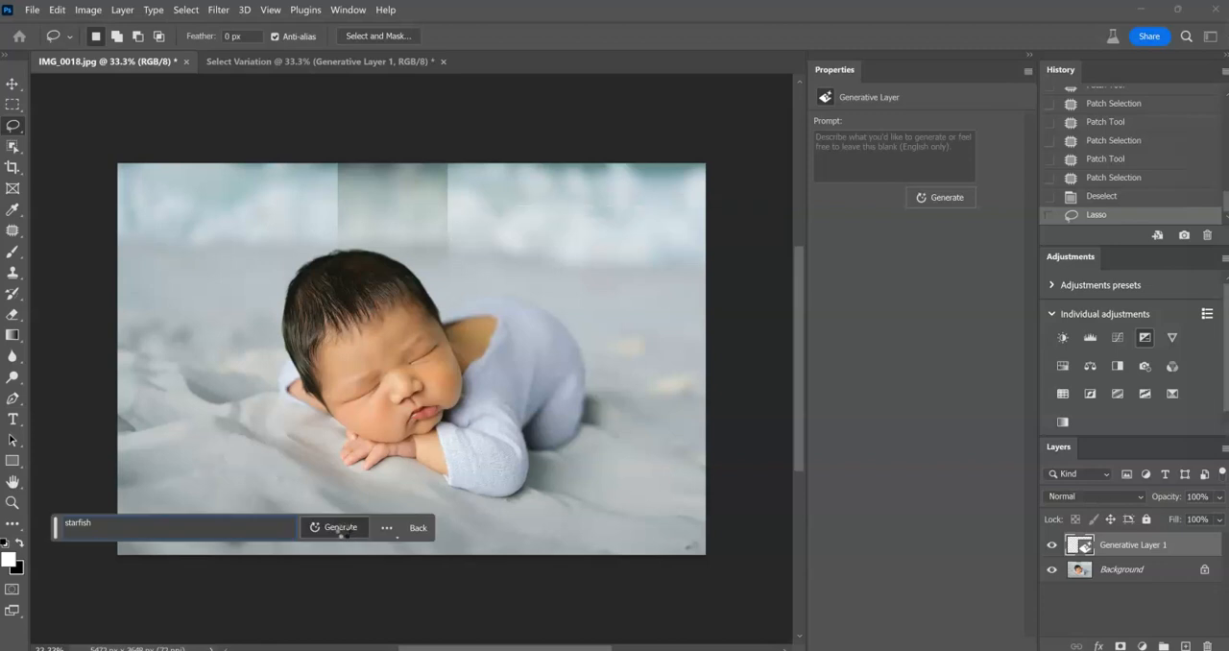
pyautogui.click(341, 533)
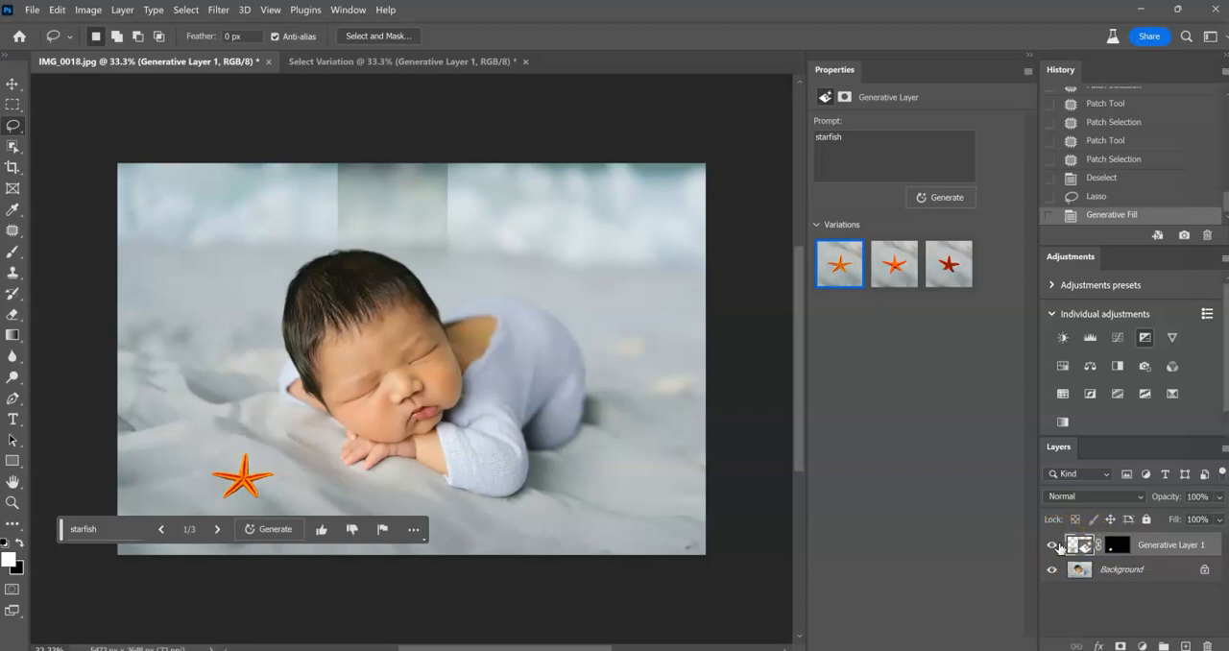
# Strongly reduce the saturation of the starfish layer with a Hue/Saturation adjustment.
pyautogui.press('i')
pyautogui.hotkey('ctrl', 'u')
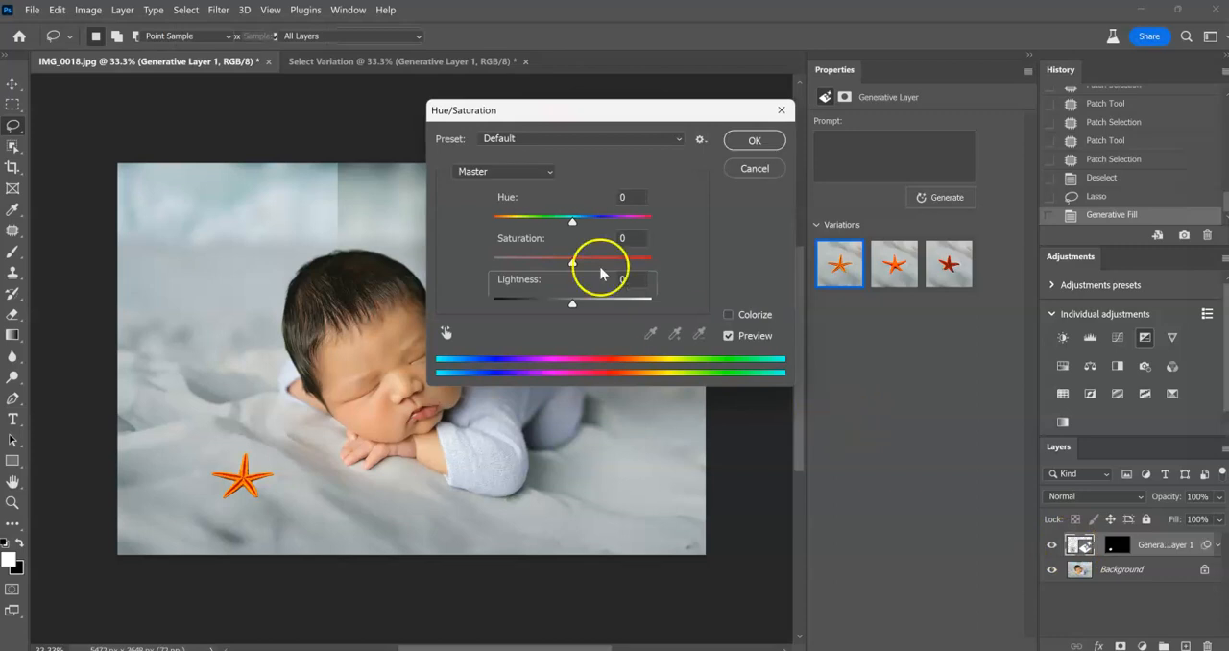
pyautogui.click(514, 259)
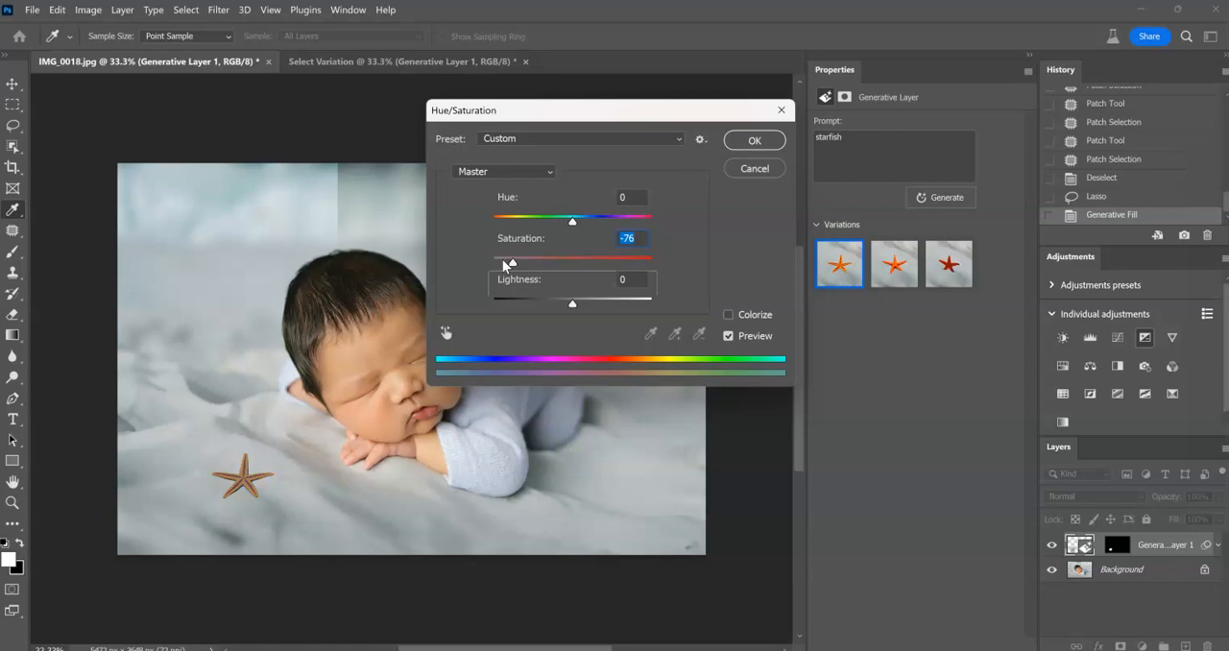
pyautogui.moveTo(506, 266); pyautogui.dragTo(500, 266)
pyautogui.click(748, 143)
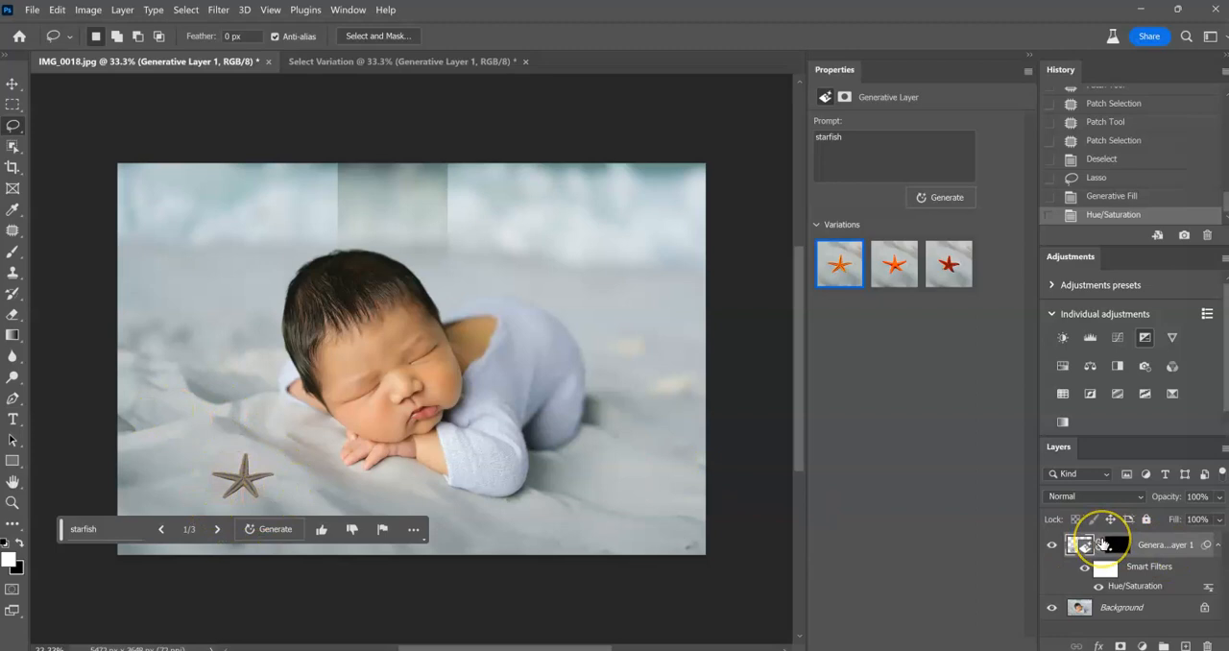
# Select the starfish layer's mask and temporarily hide the Background layer to inspect the generated patch alone.
pyautogui.click(1072, 547)
pyautogui.click(1119, 548)
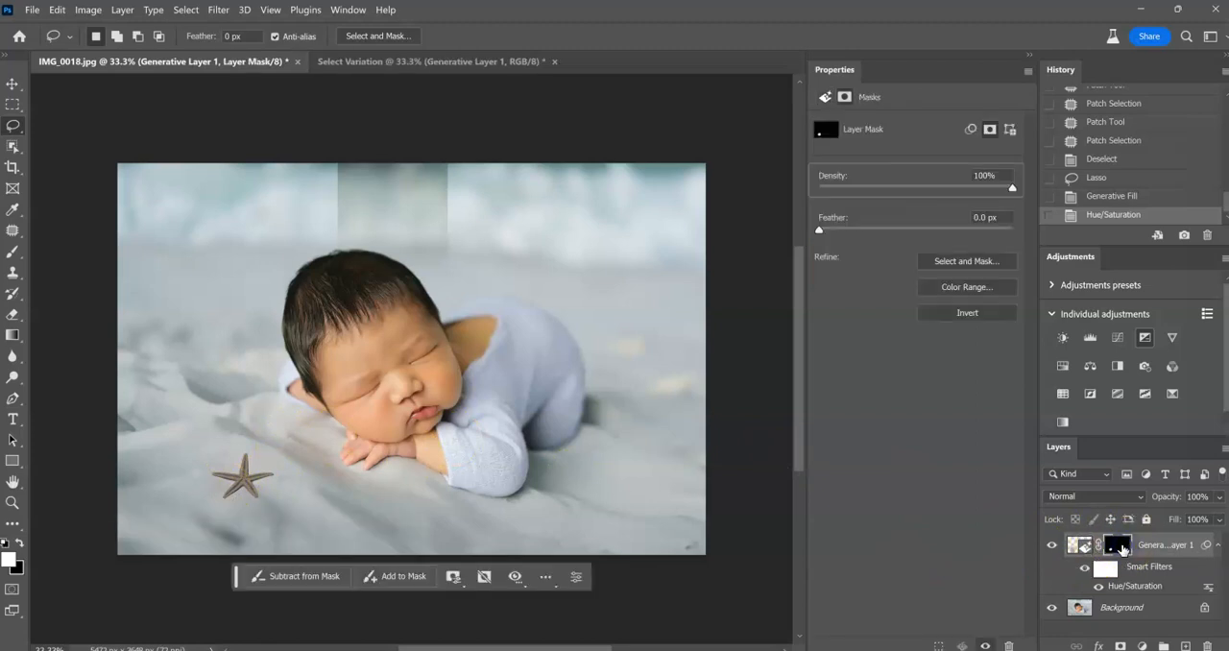
pyautogui.click(1052, 607)
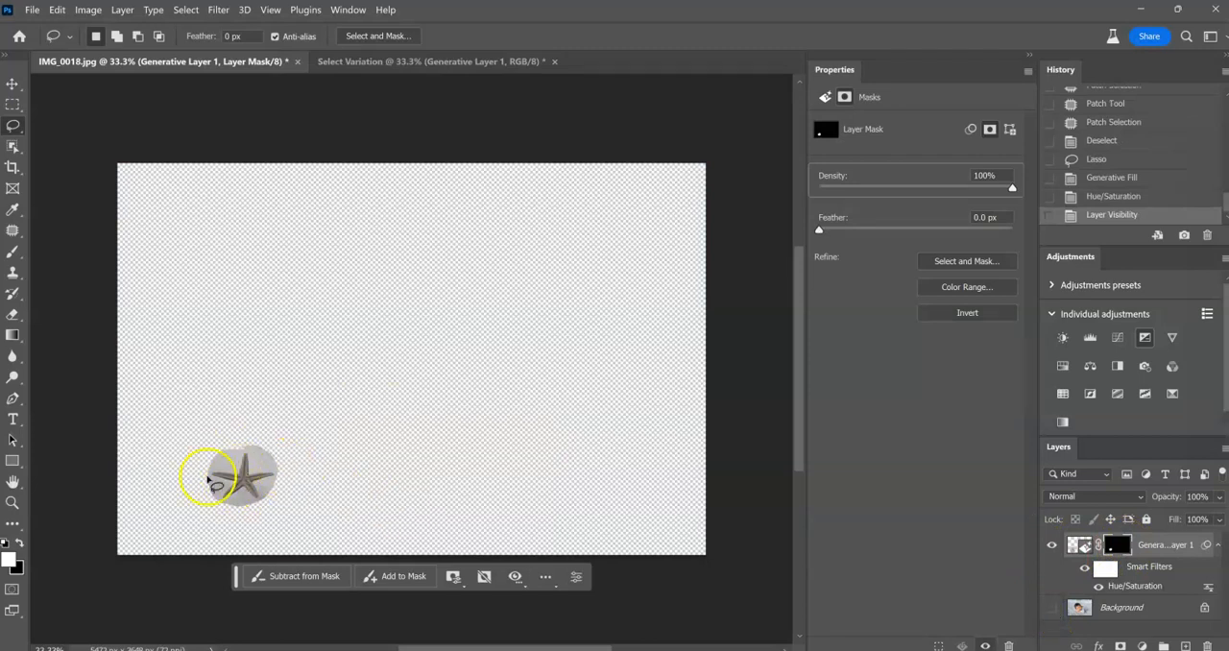
pyautogui.click(1052, 607)
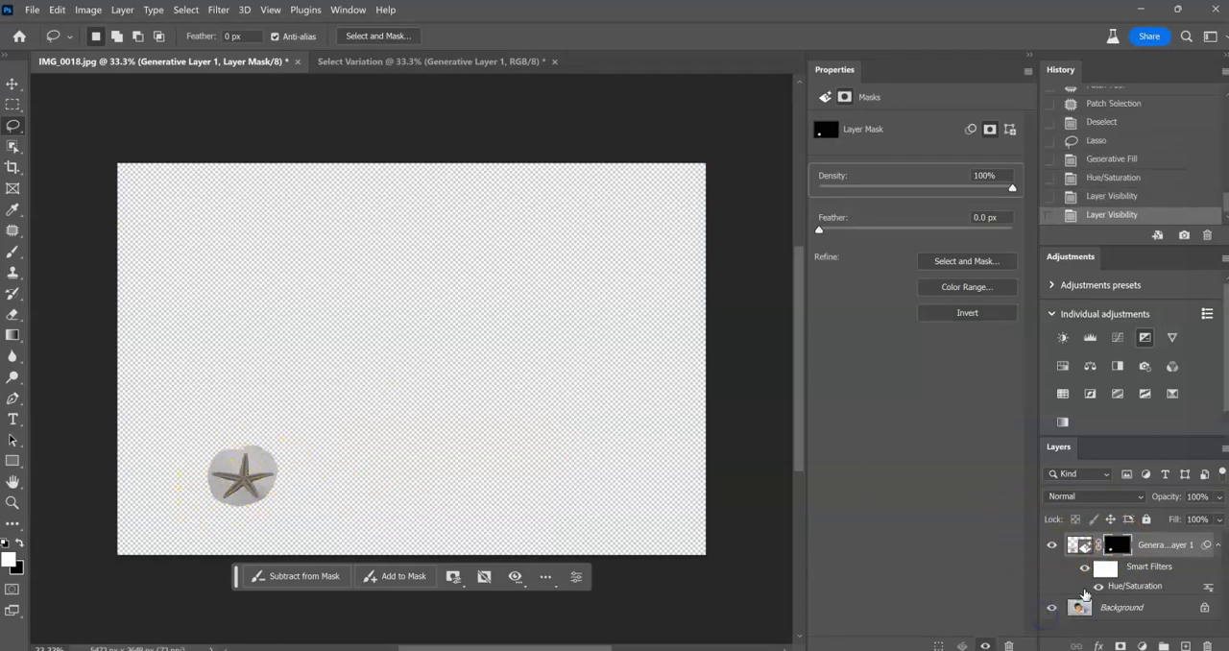
# Paint black on the starfish layer's mask around the starfish with a soft 200 px brush at 100% opacity to blend the patch's edges.
pyautogui.click(1117, 546)
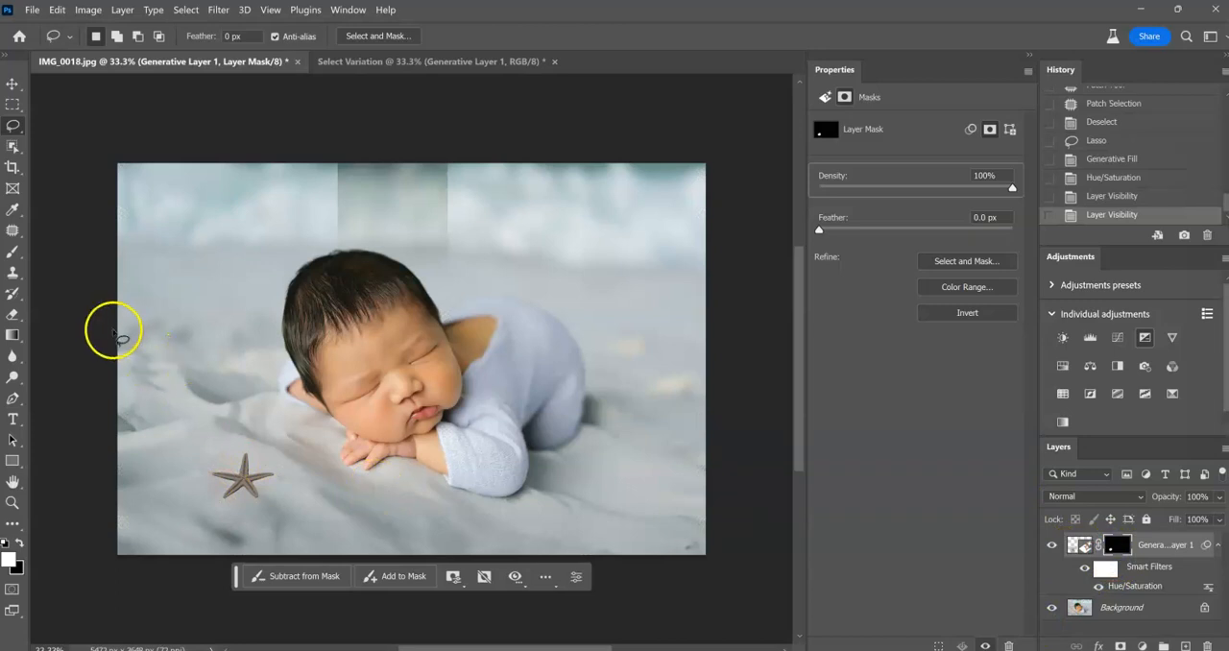
pyautogui.press('b')
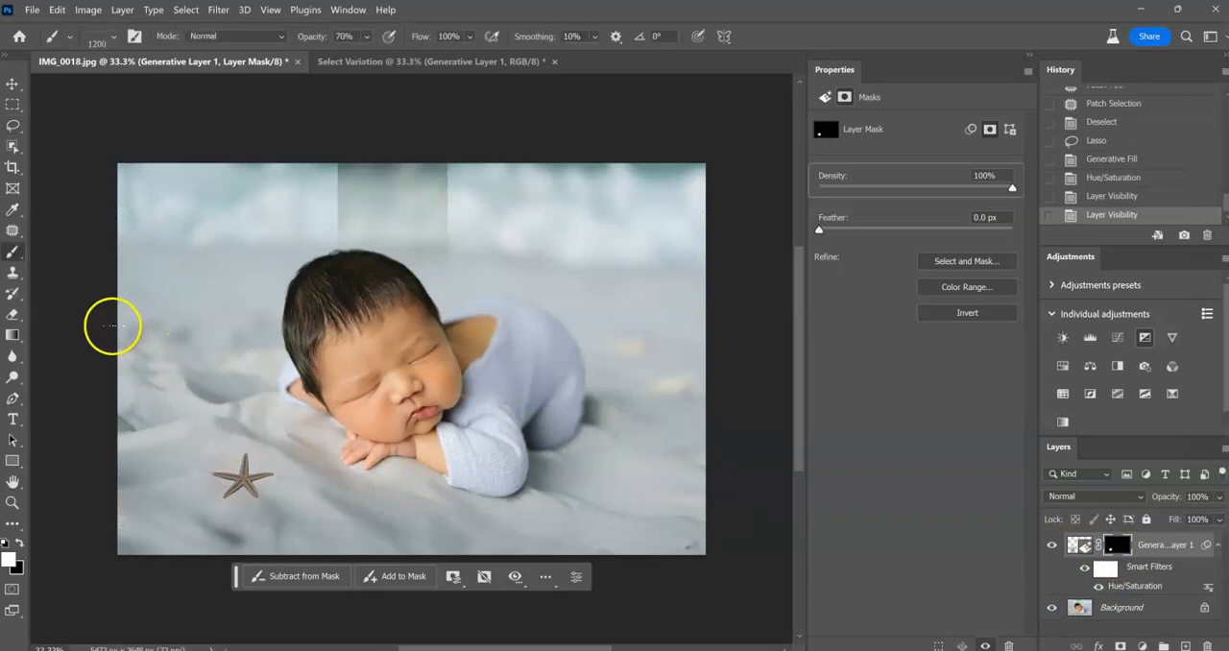
pyautogui.click(93, 36)
pyautogui.click(59, 185)
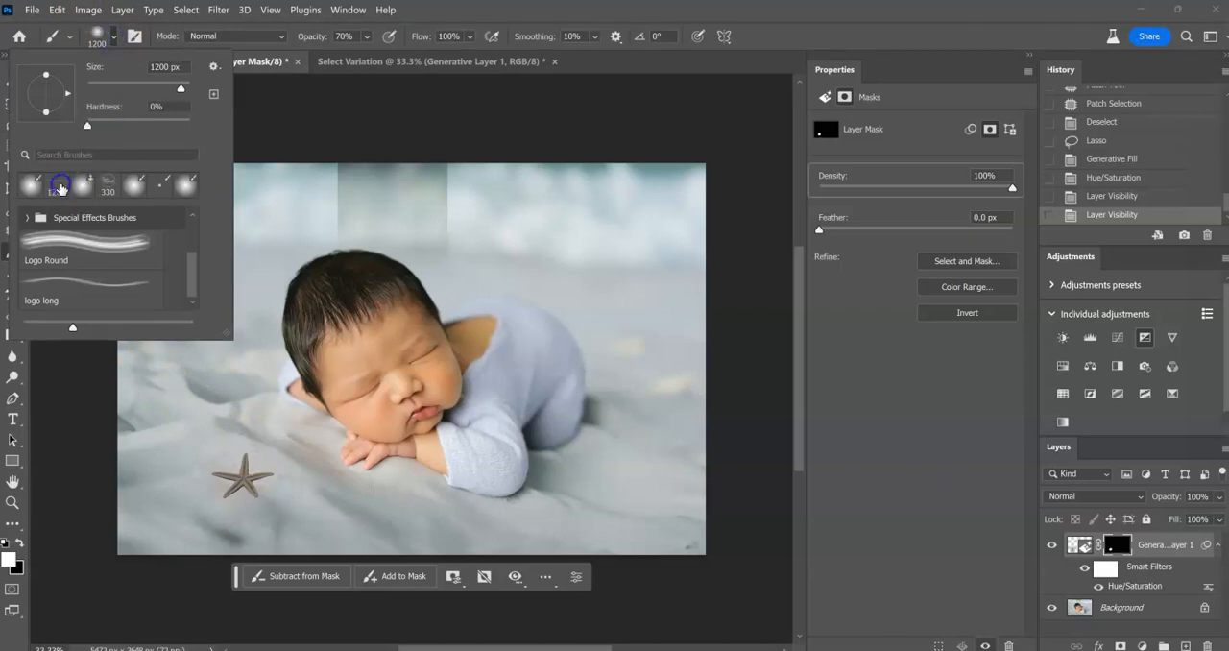
pyautogui.click(250, 36)
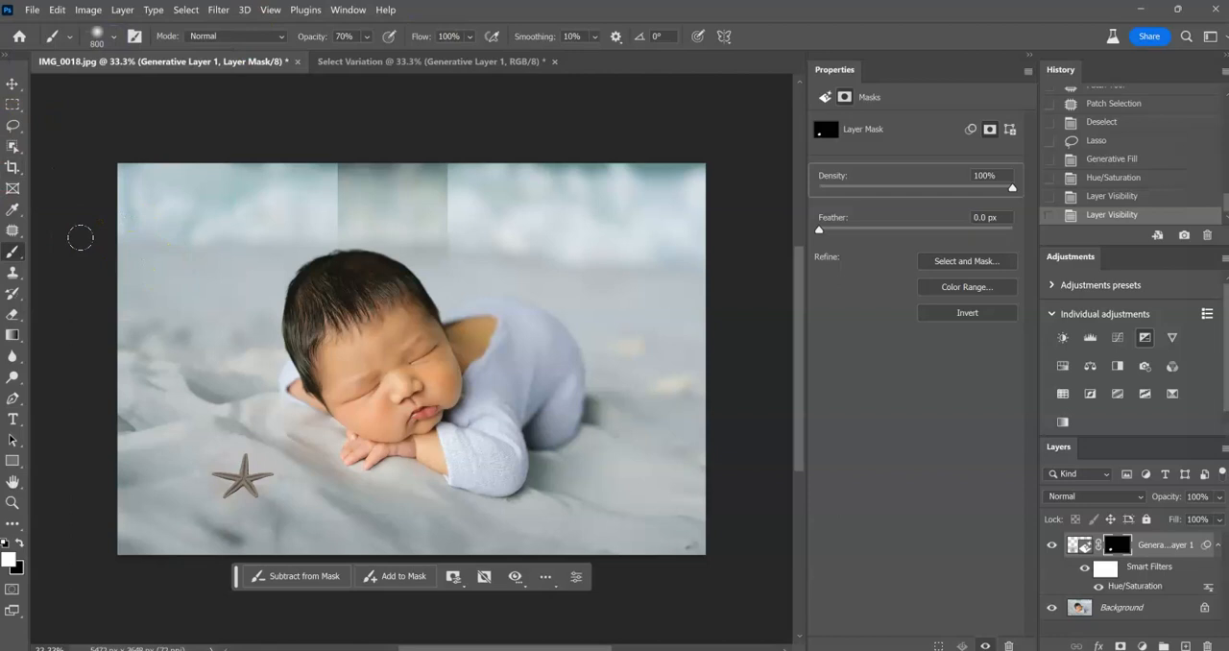
pyautogui.moveTo(323, 508); pyautogui.dragTo(267, 490)
pyautogui.moveTo(277, 483)
pyautogui.mouseDown()
pyautogui.moveTo(240, 430)
pyautogui.moveTo(233, 457)
pyautogui.moveTo(198, 456)
pyautogui.moveTo(187, 477)
pyautogui.moveTo(215, 486)
pyautogui.moveTo(212, 505)
pyautogui.moveTo(224, 511)
pyautogui.moveTo(242, 501)
pyautogui.moveTo(232, 508)
pyautogui.moveTo(272, 514)
pyautogui.moveTo(268, 496)
pyautogui.moveTo(287, 482)
pyautogui.moveTo(266, 458)
pyautogui.mouseUp()
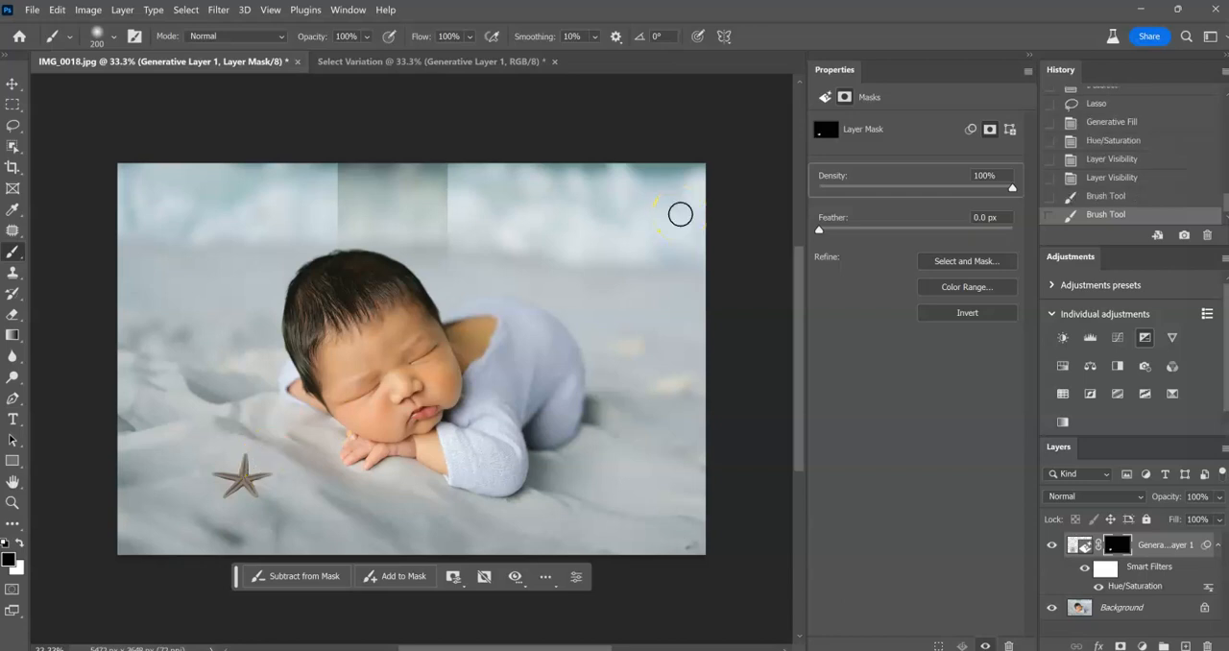
pyautogui.hotkey('ctrl', '-')
pyautogui.hotkey('ctrl', '+')
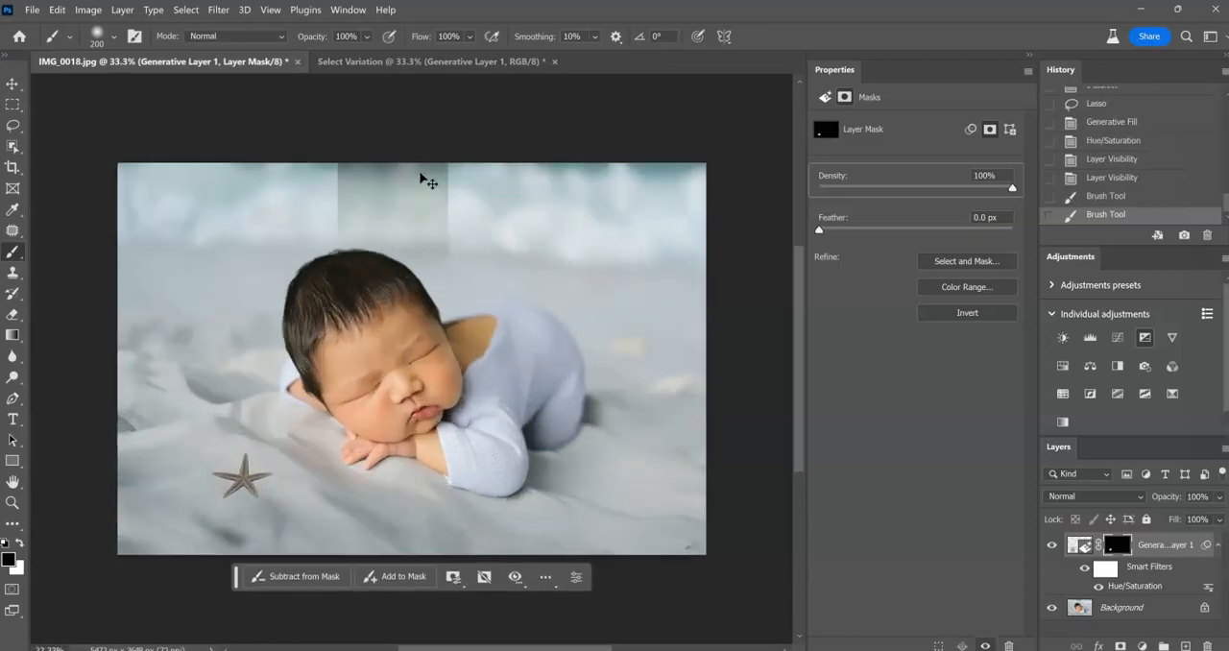